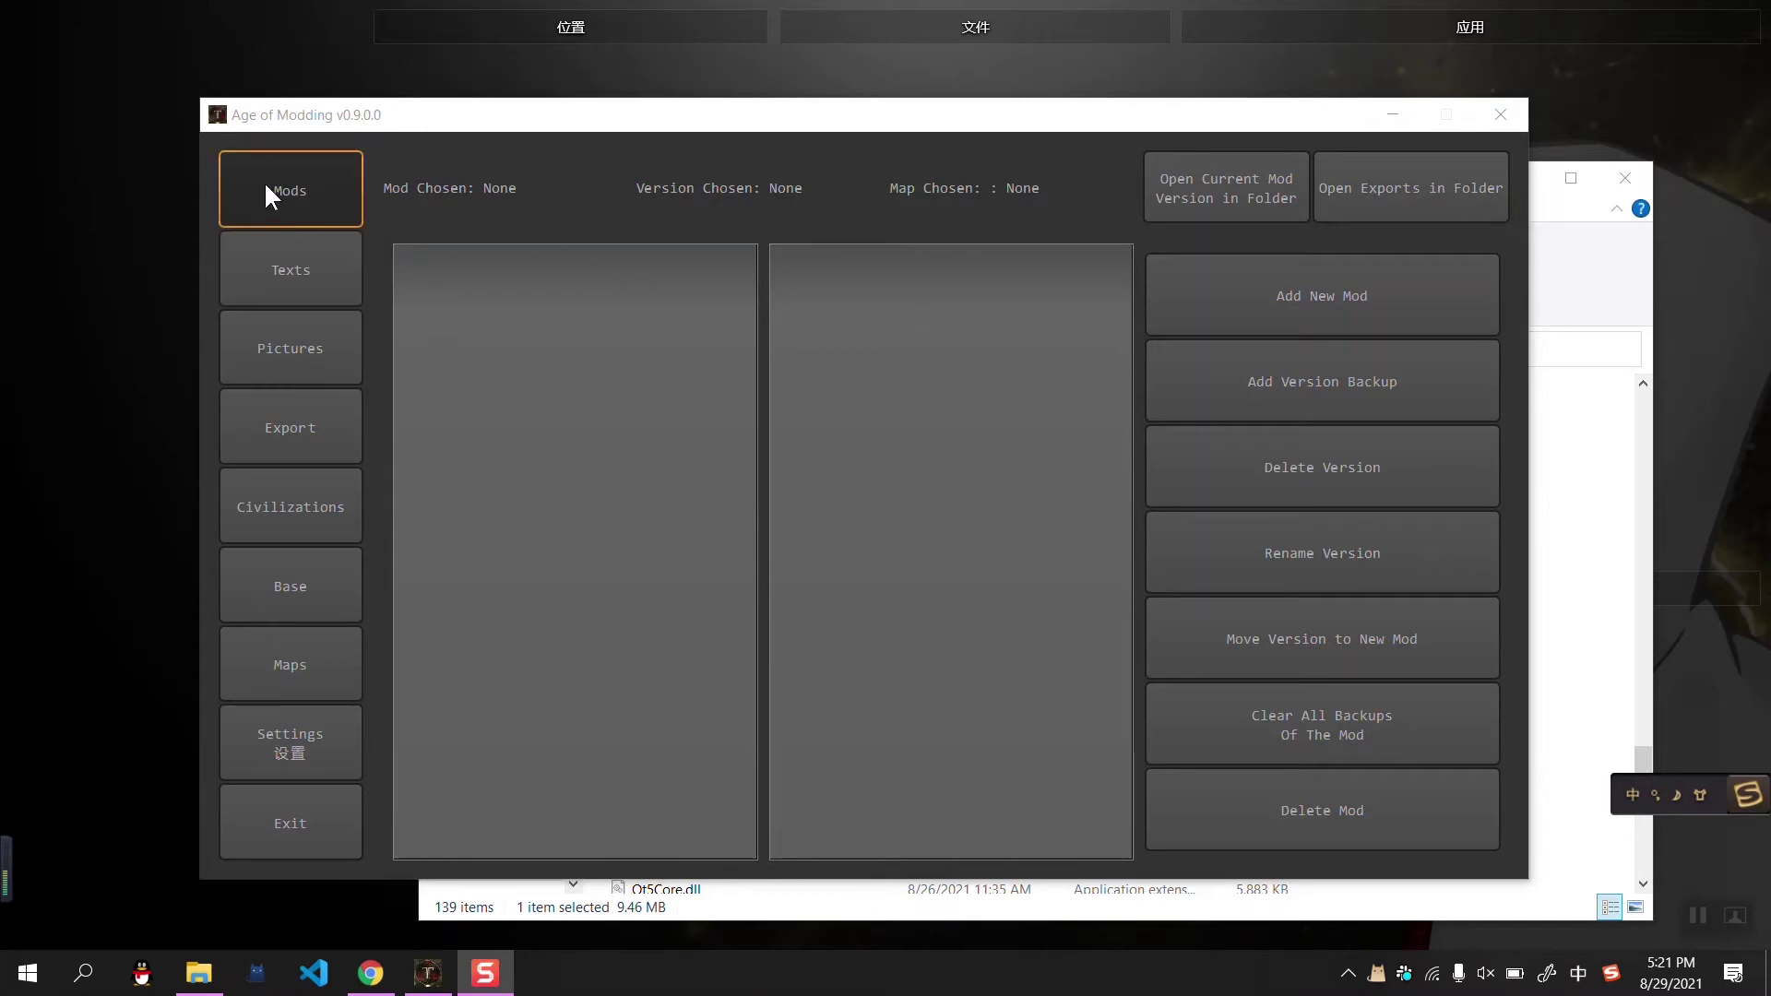
# Try to open the current mod version's folder without any mod or version selected
pyautogui.click(963, 332)
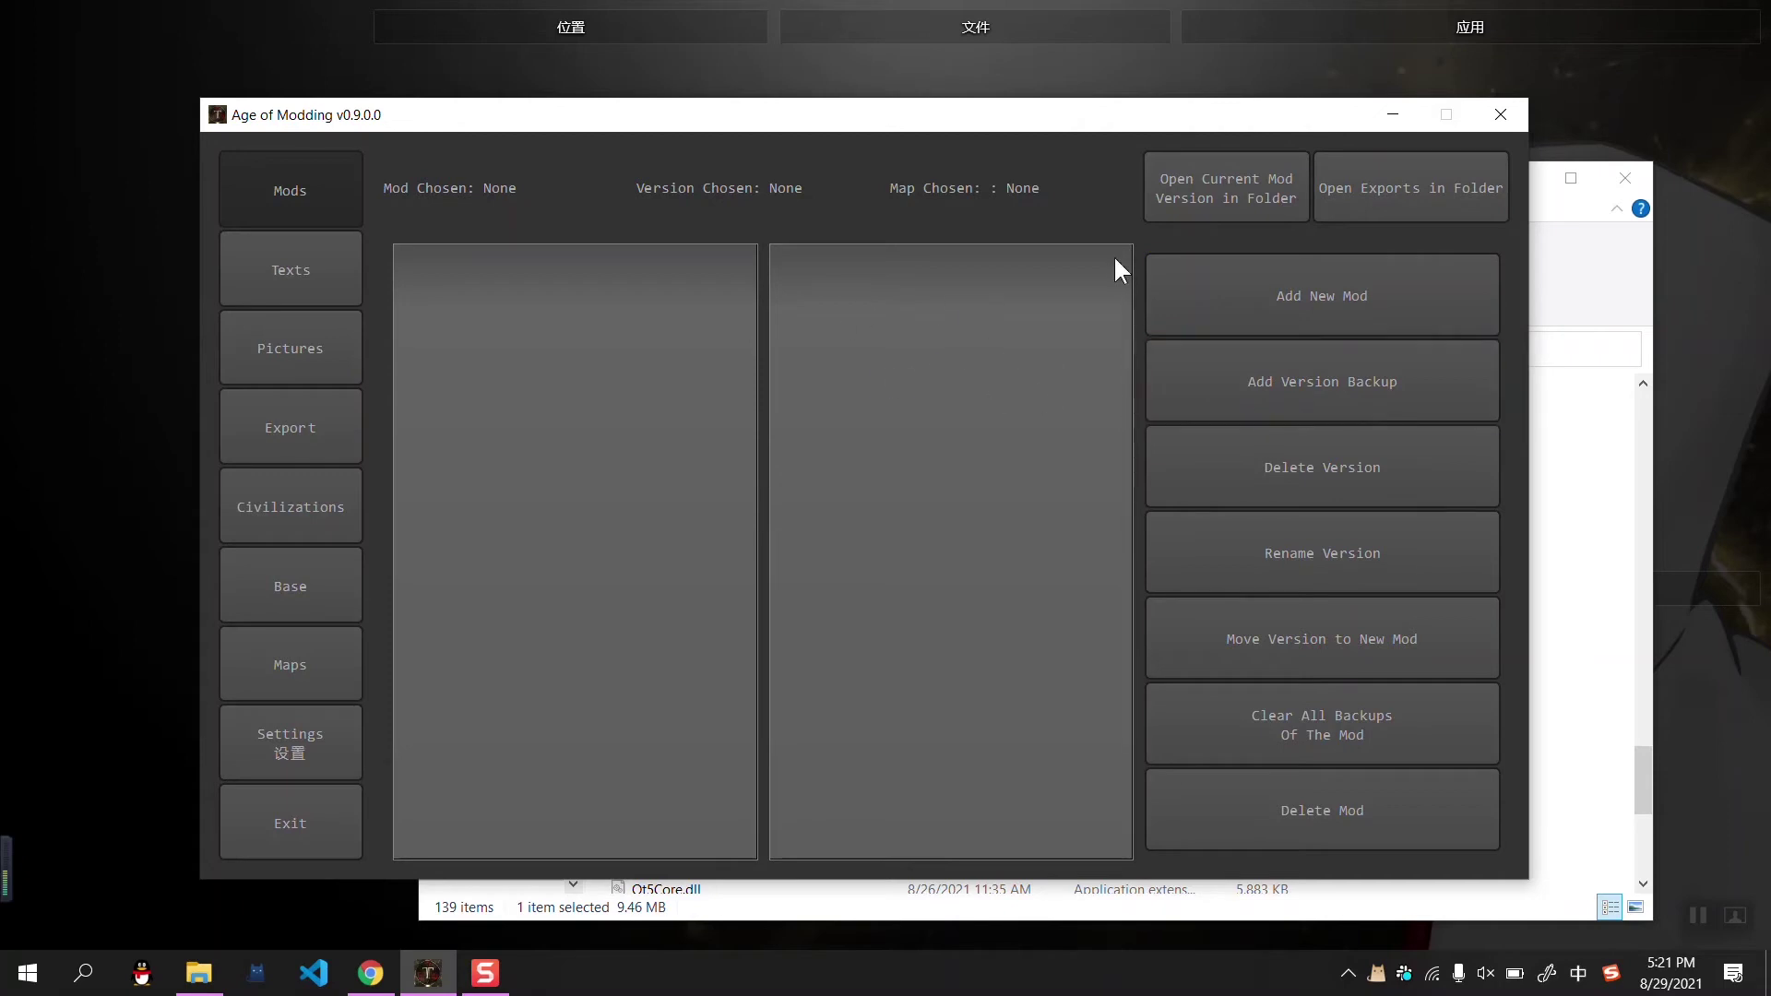
pyautogui.click(1207, 177)
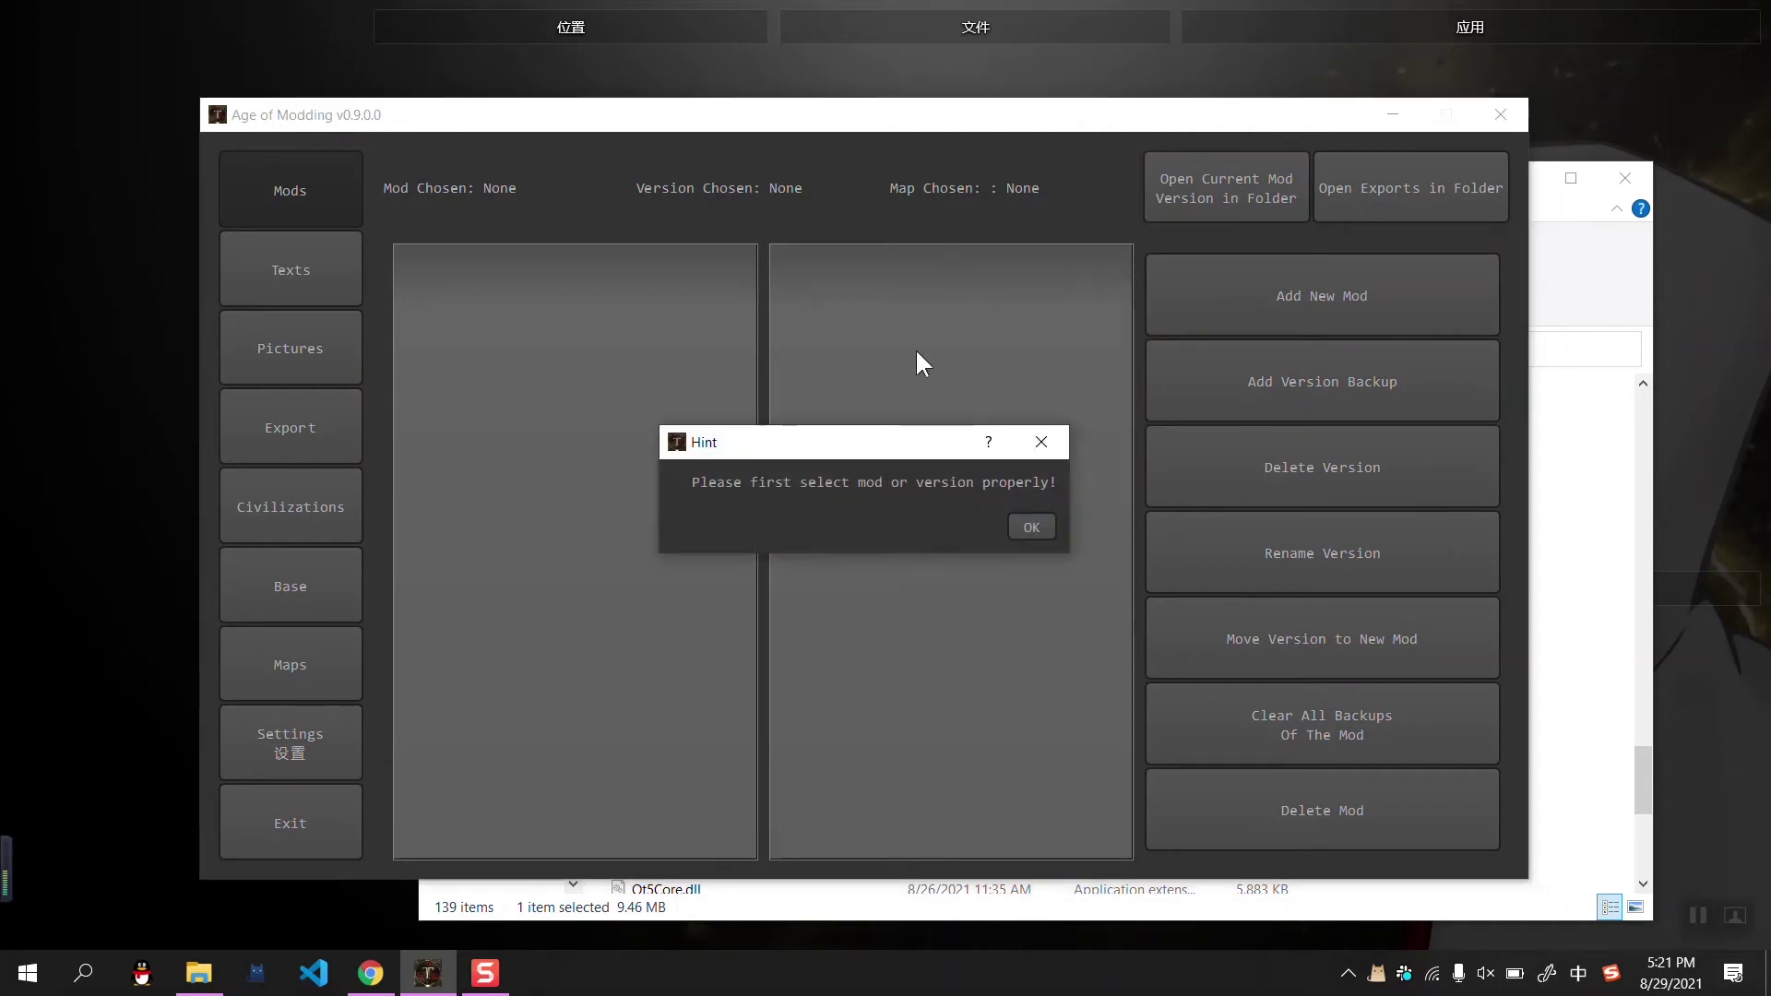
pyautogui.click(1024, 526)
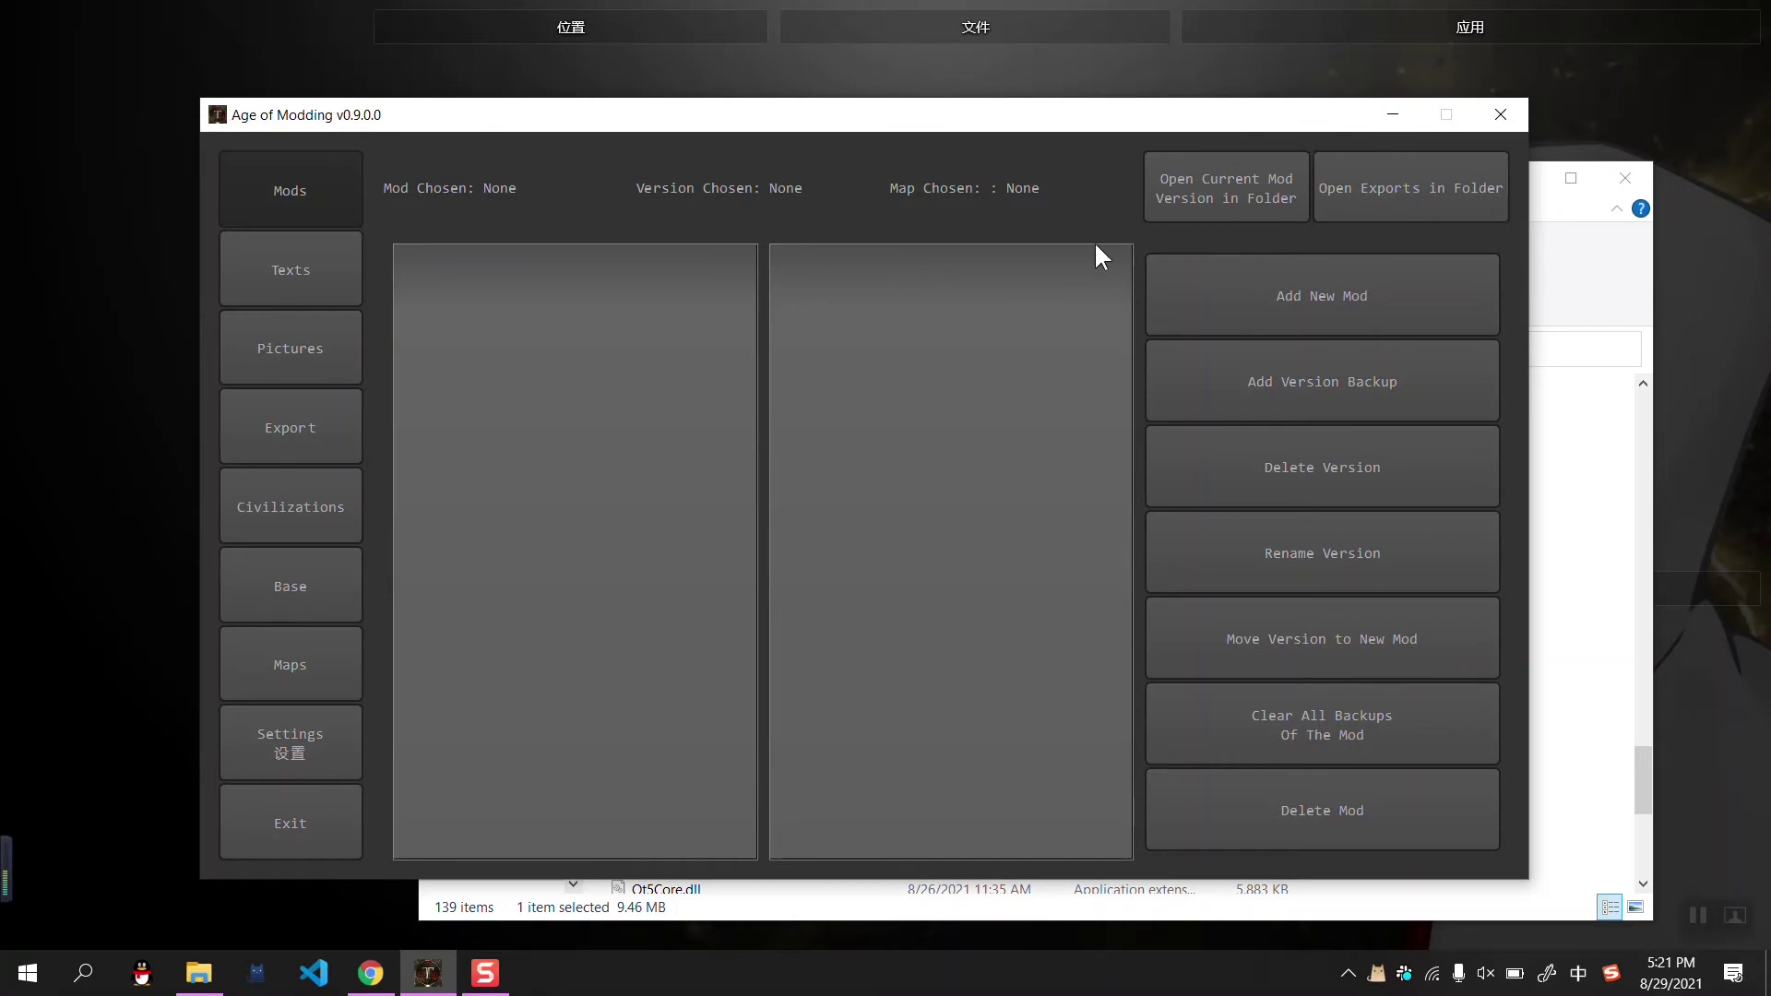
# Switch to File Explorer and inspect the __temp__ and core folders inside the release folder's workspace
pyautogui.click(1530, 491)
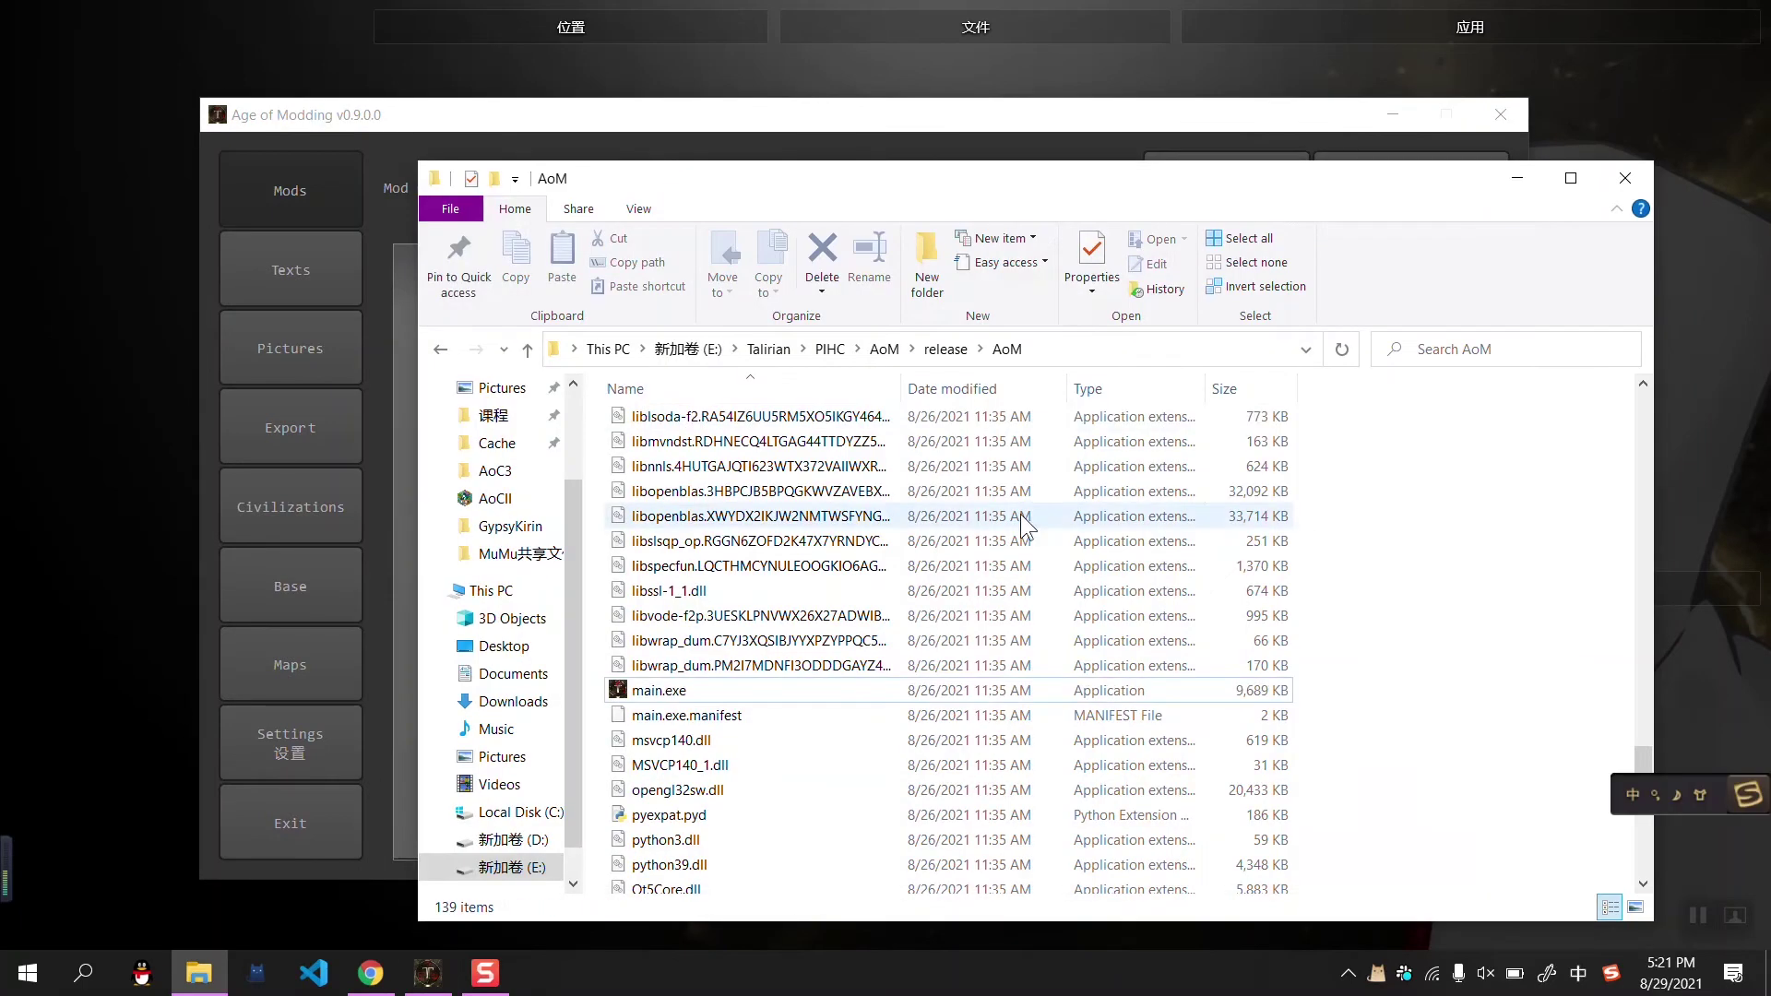
pyautogui.click(950, 347)
pyautogui.doubleClick(716, 443)
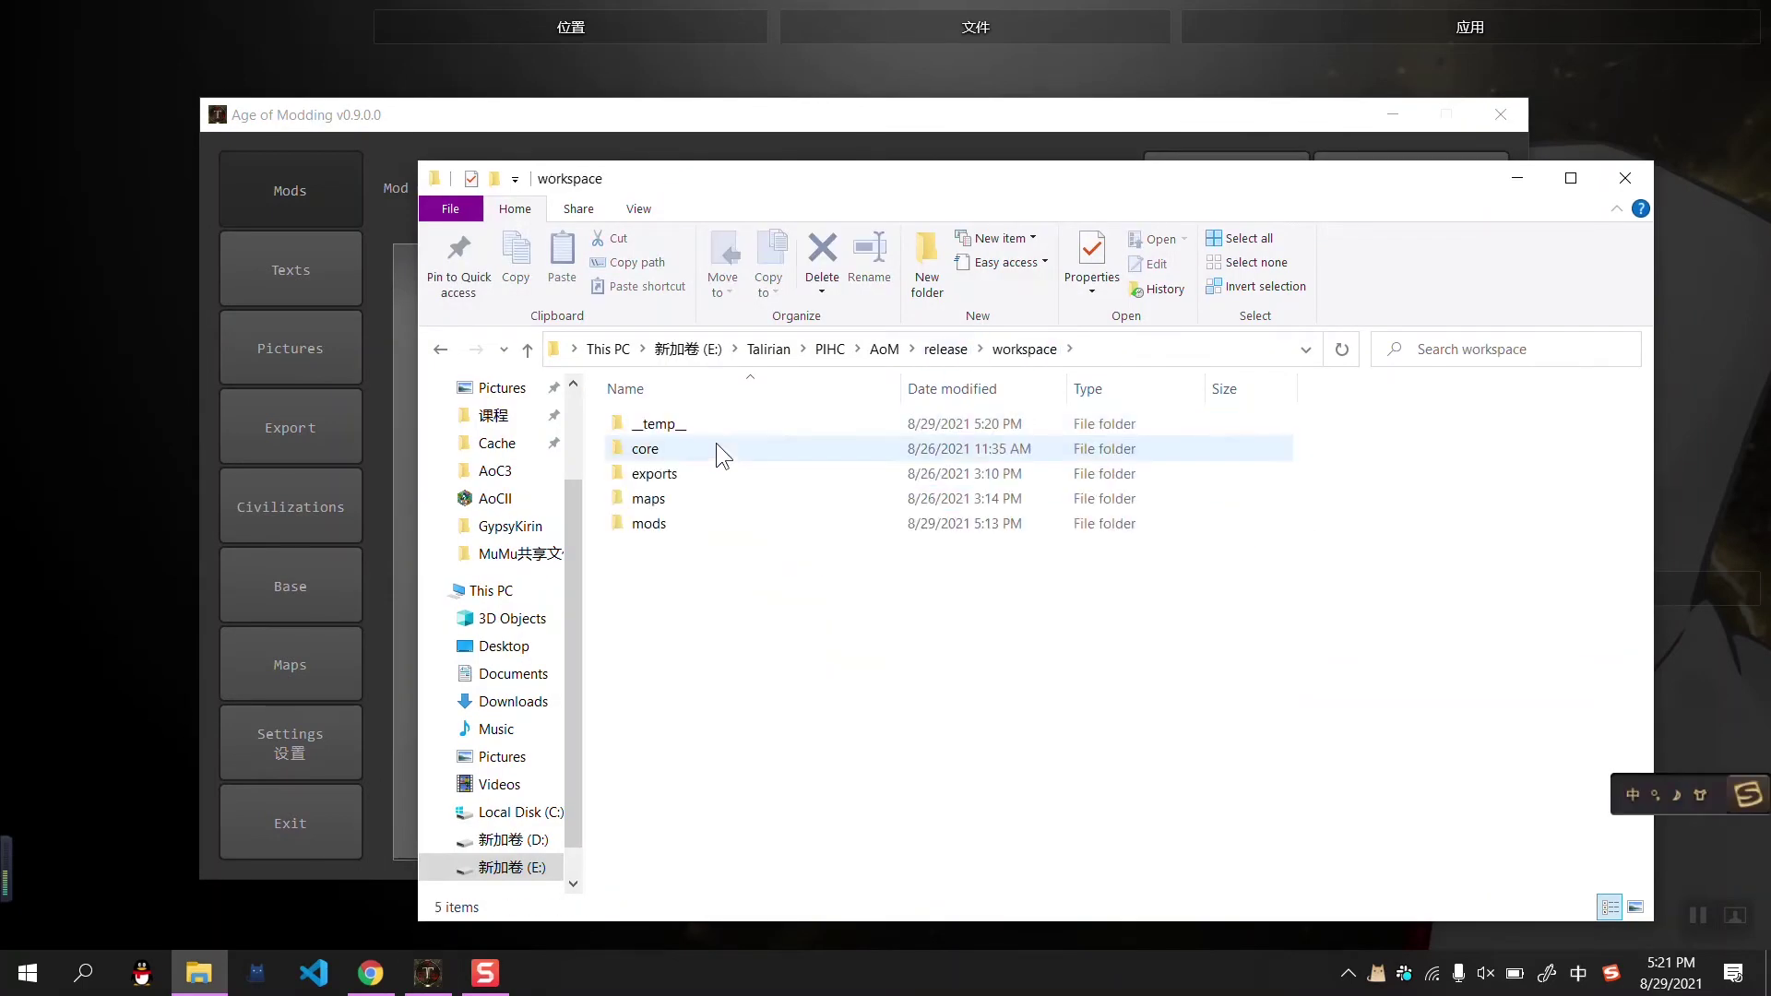
pyautogui.click(674, 452)
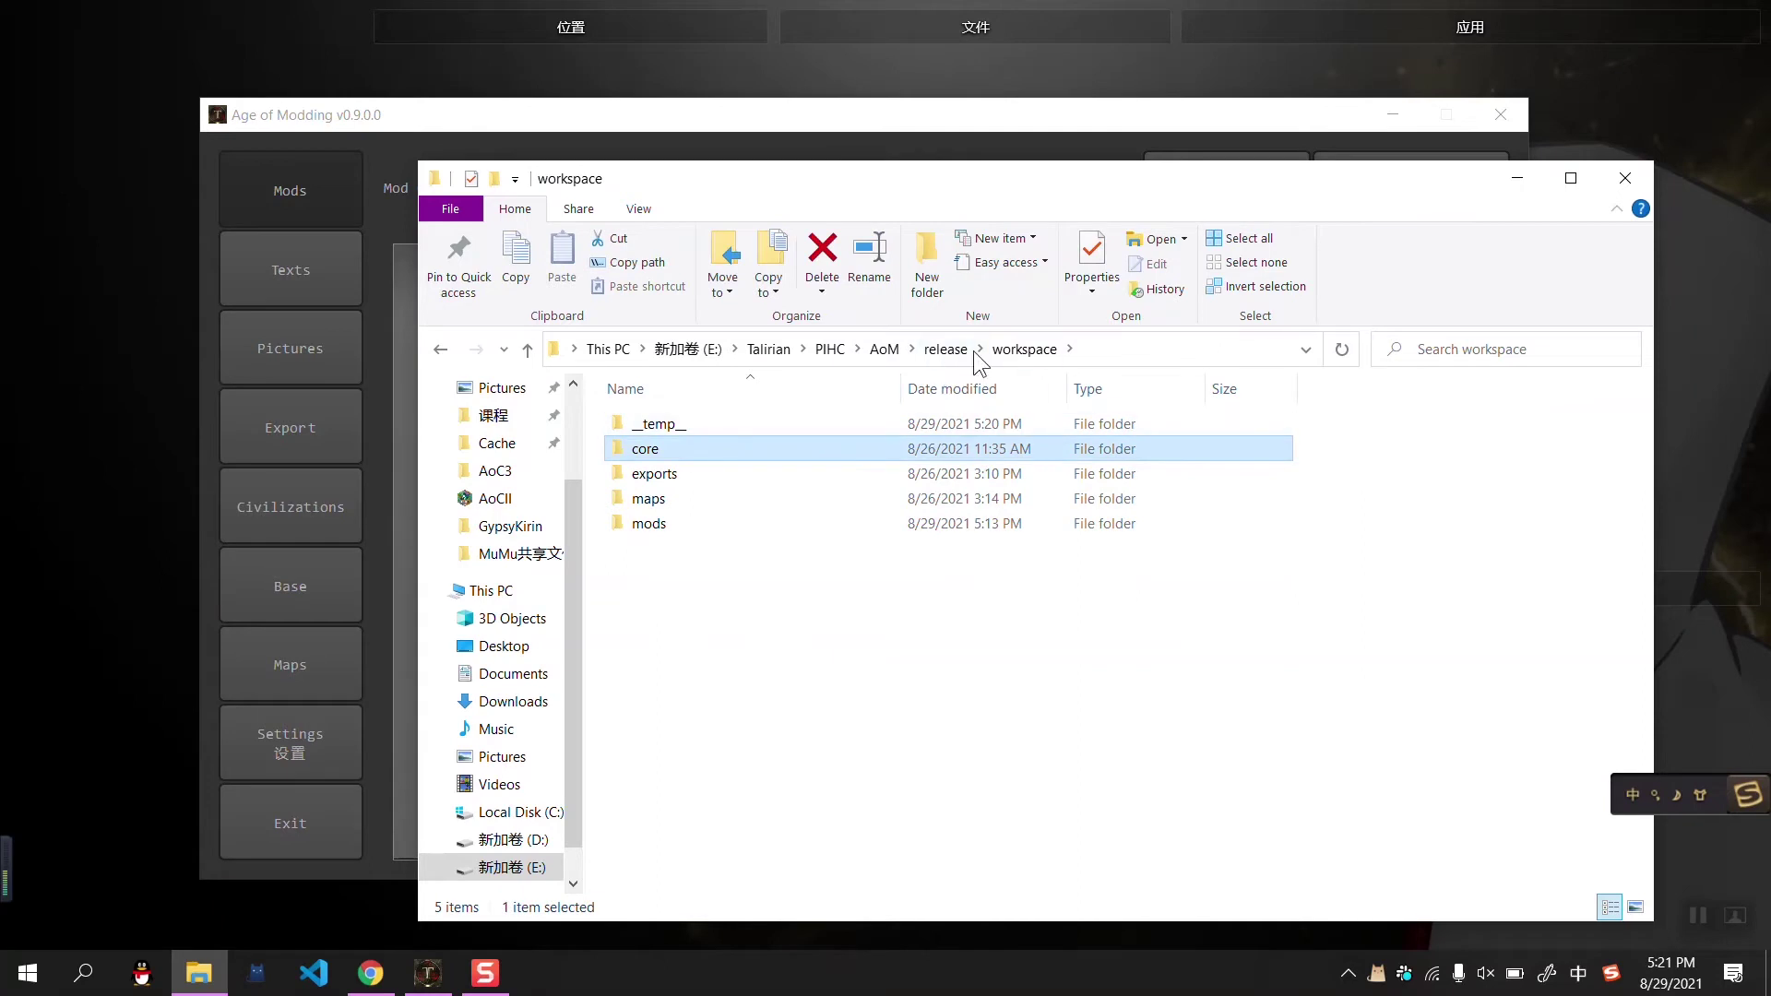
pyautogui.doubleClick(685, 425)
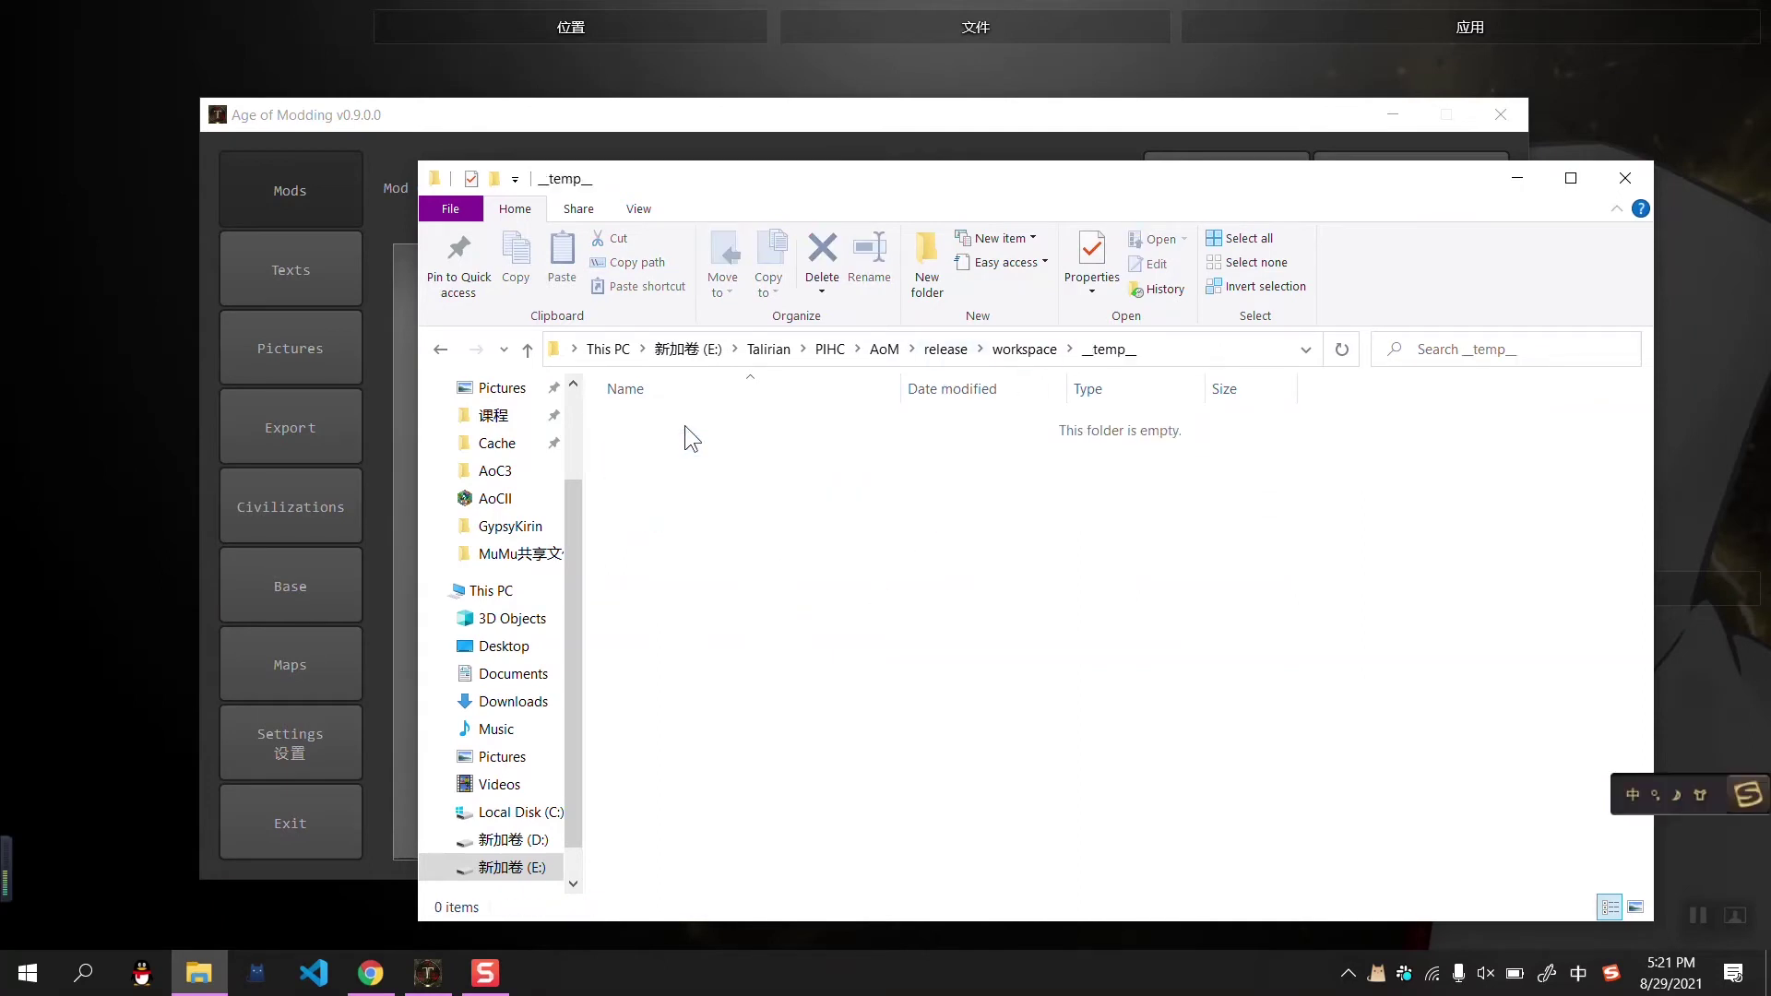
pyautogui.click(1023, 349)
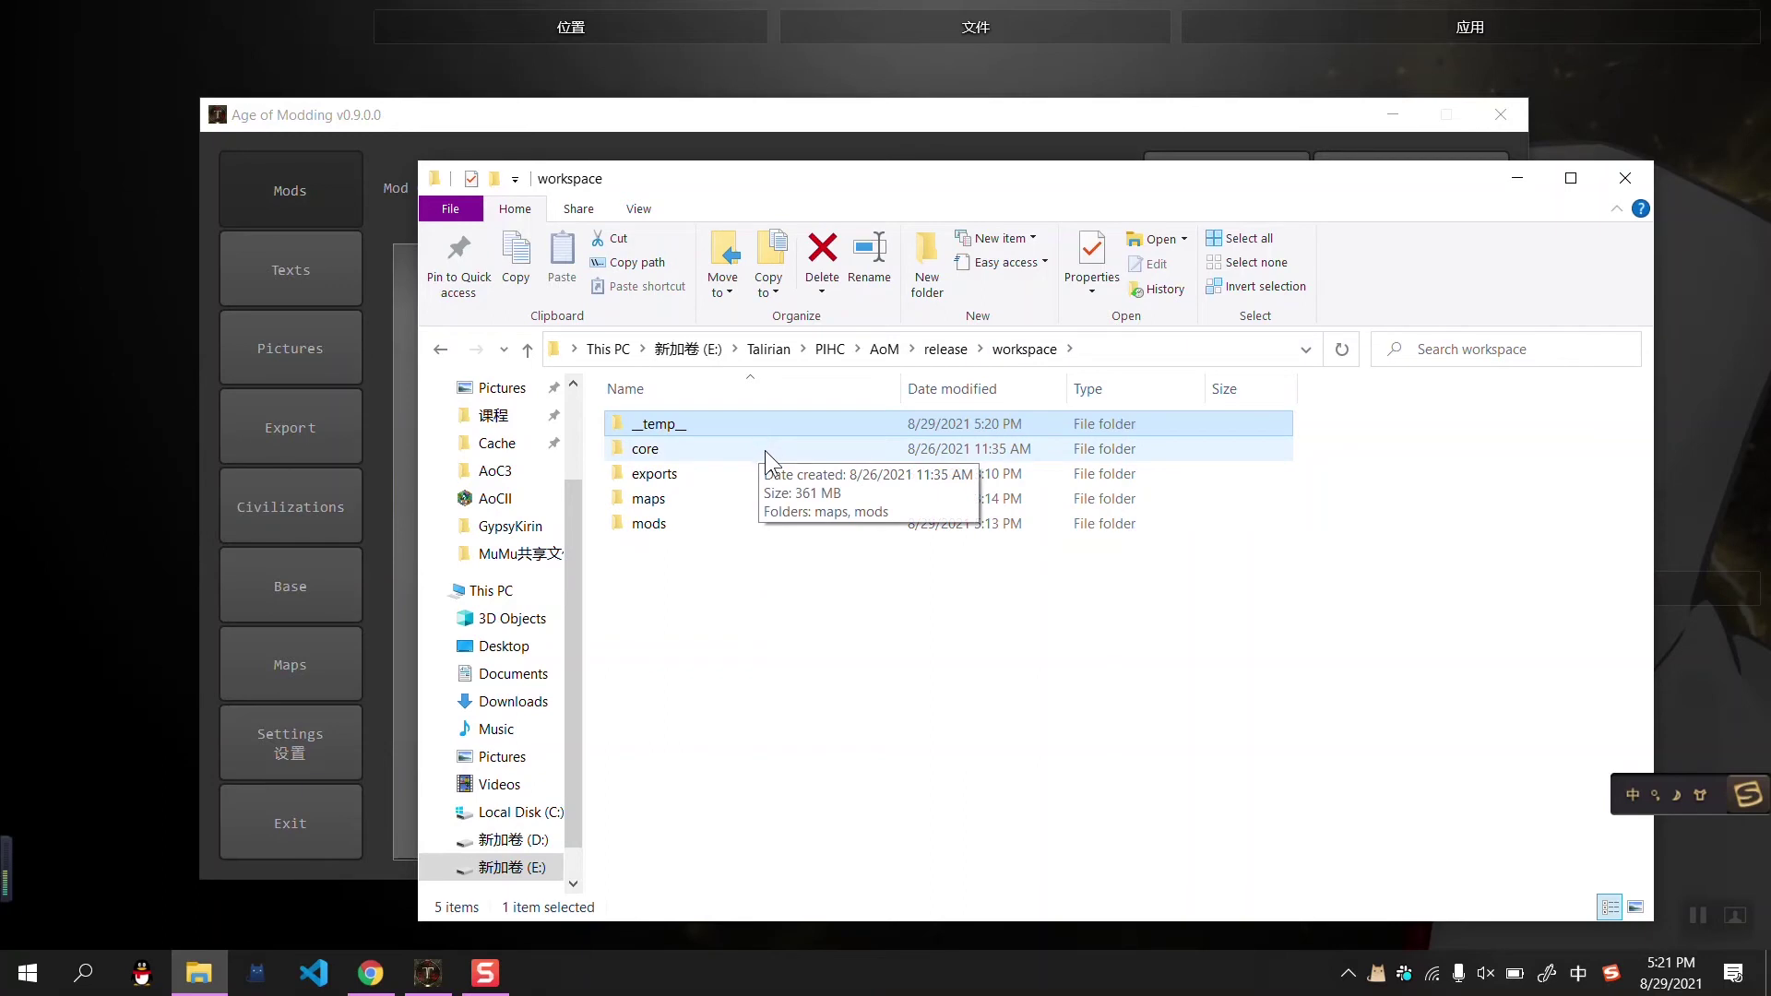
pyautogui.doubleClick(688, 451)
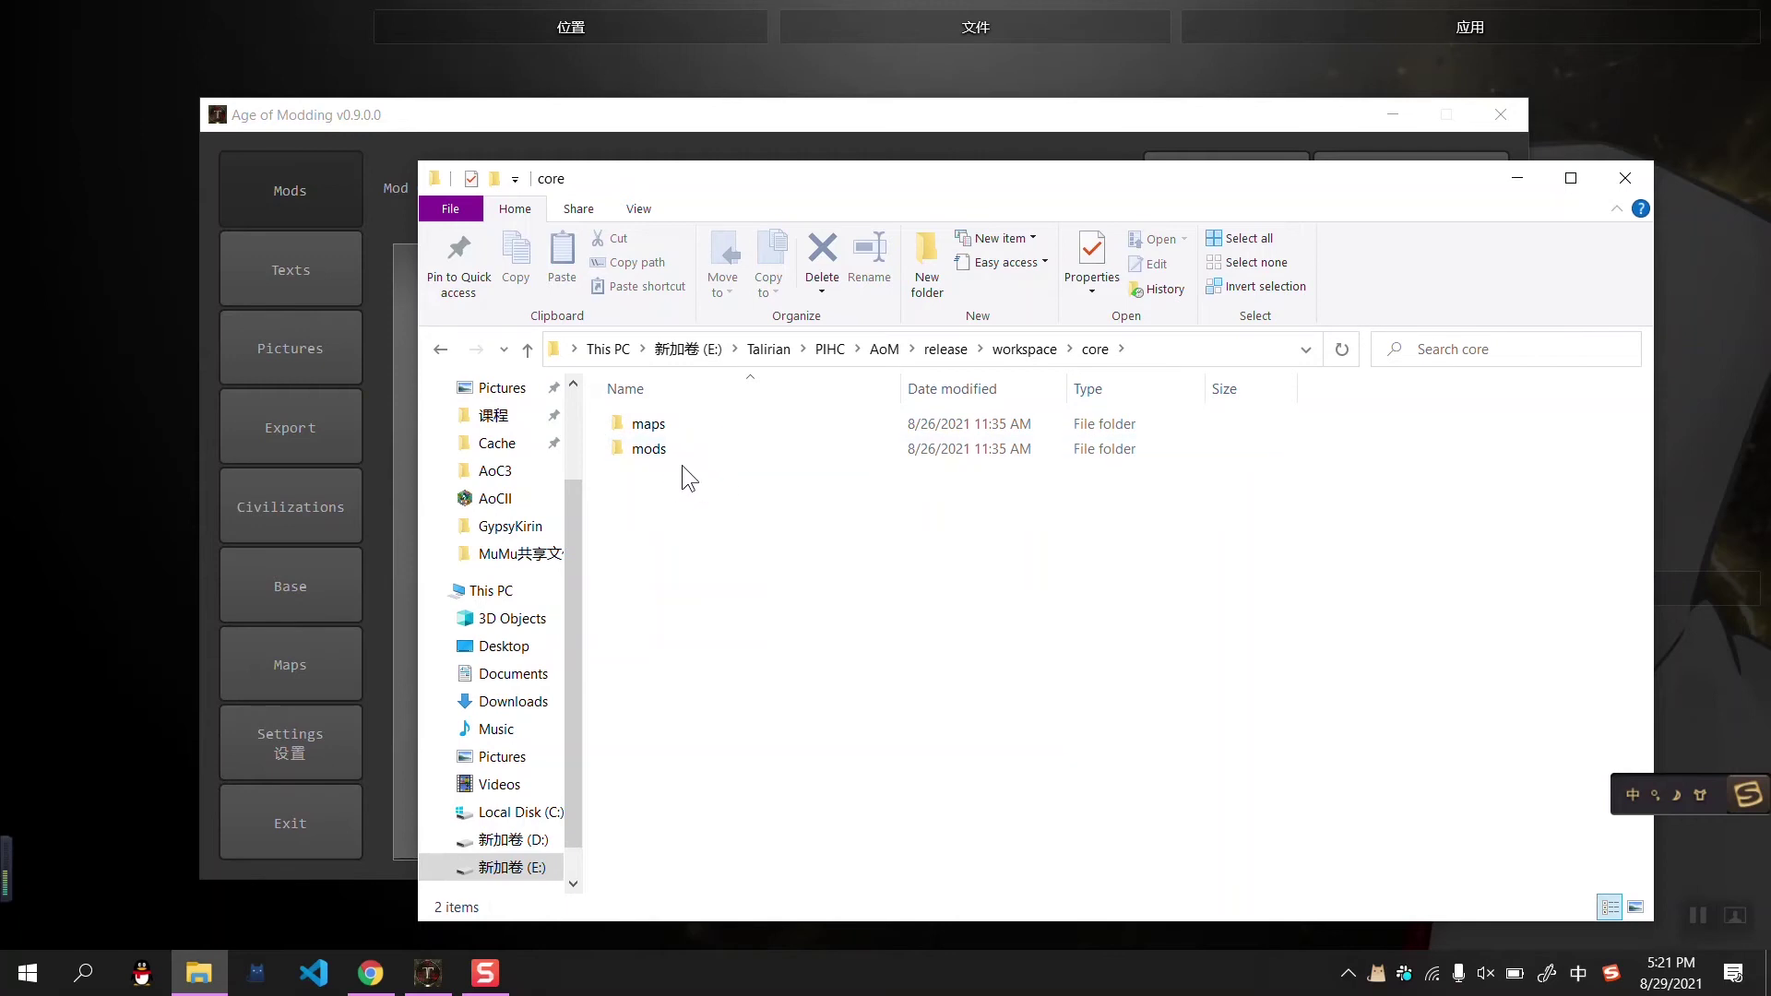
# Delete aoc3-v0.1.0-resources.zip from the workspace's exports folder
pyautogui.click(1024, 351)
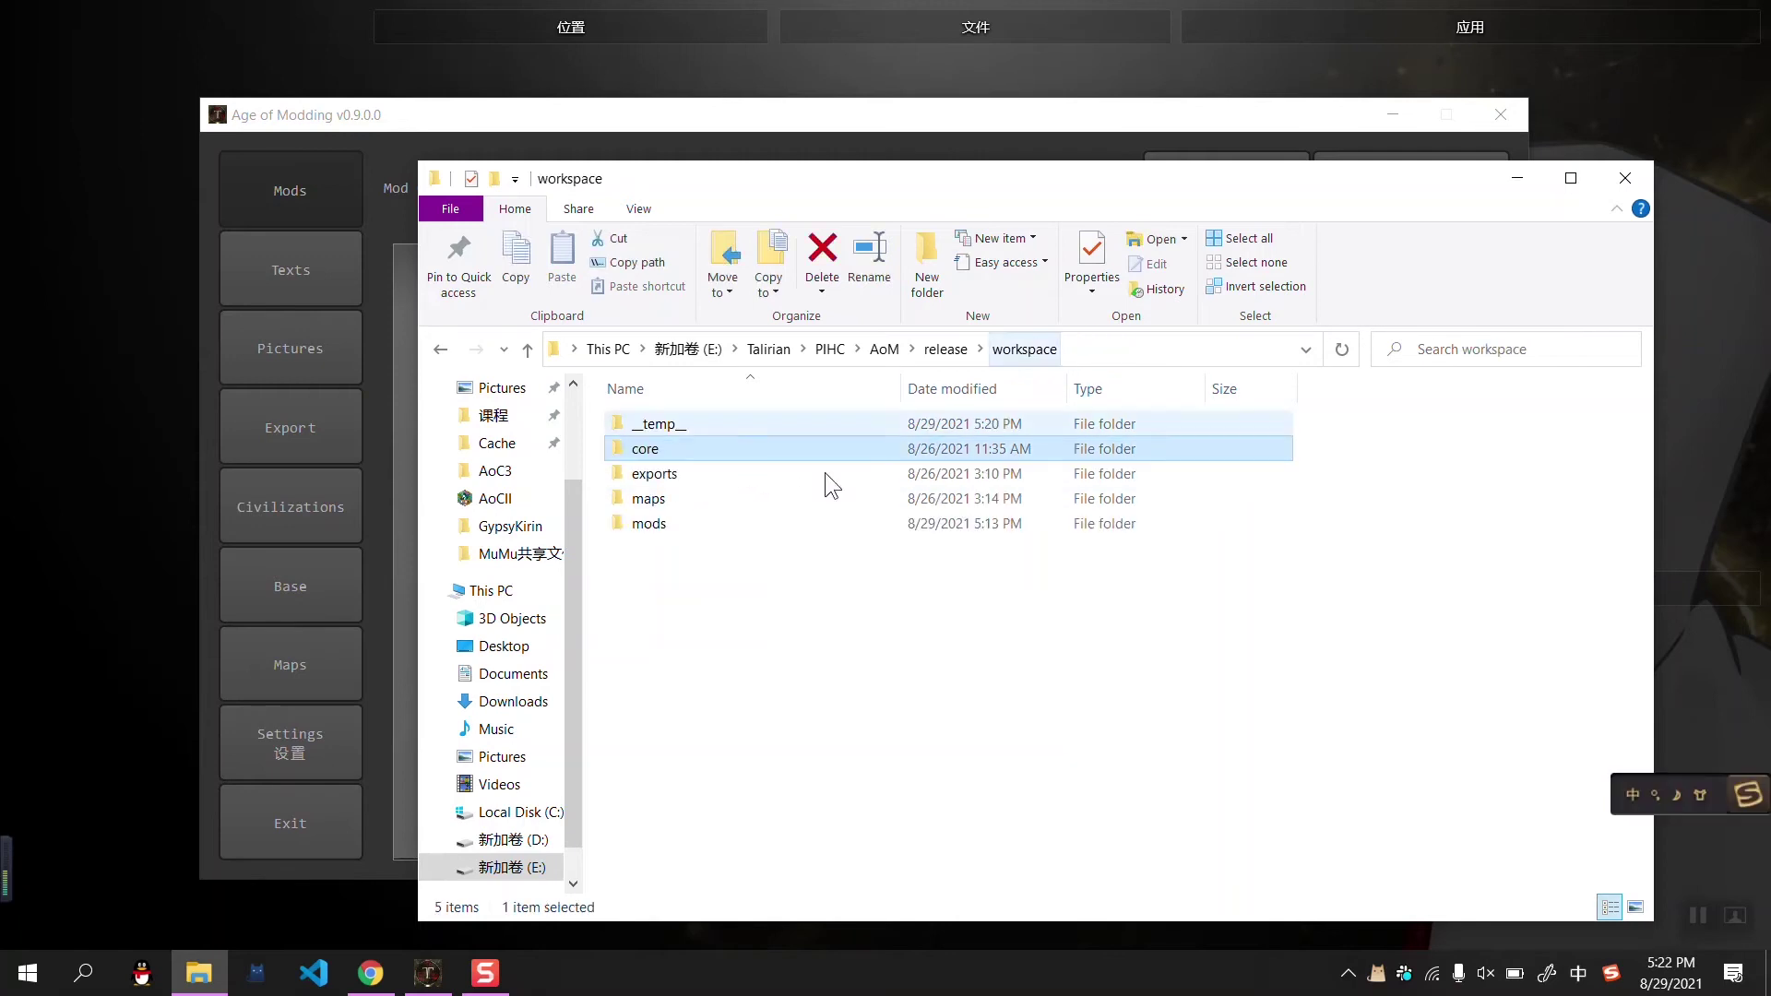
pyautogui.doubleClick(687, 474)
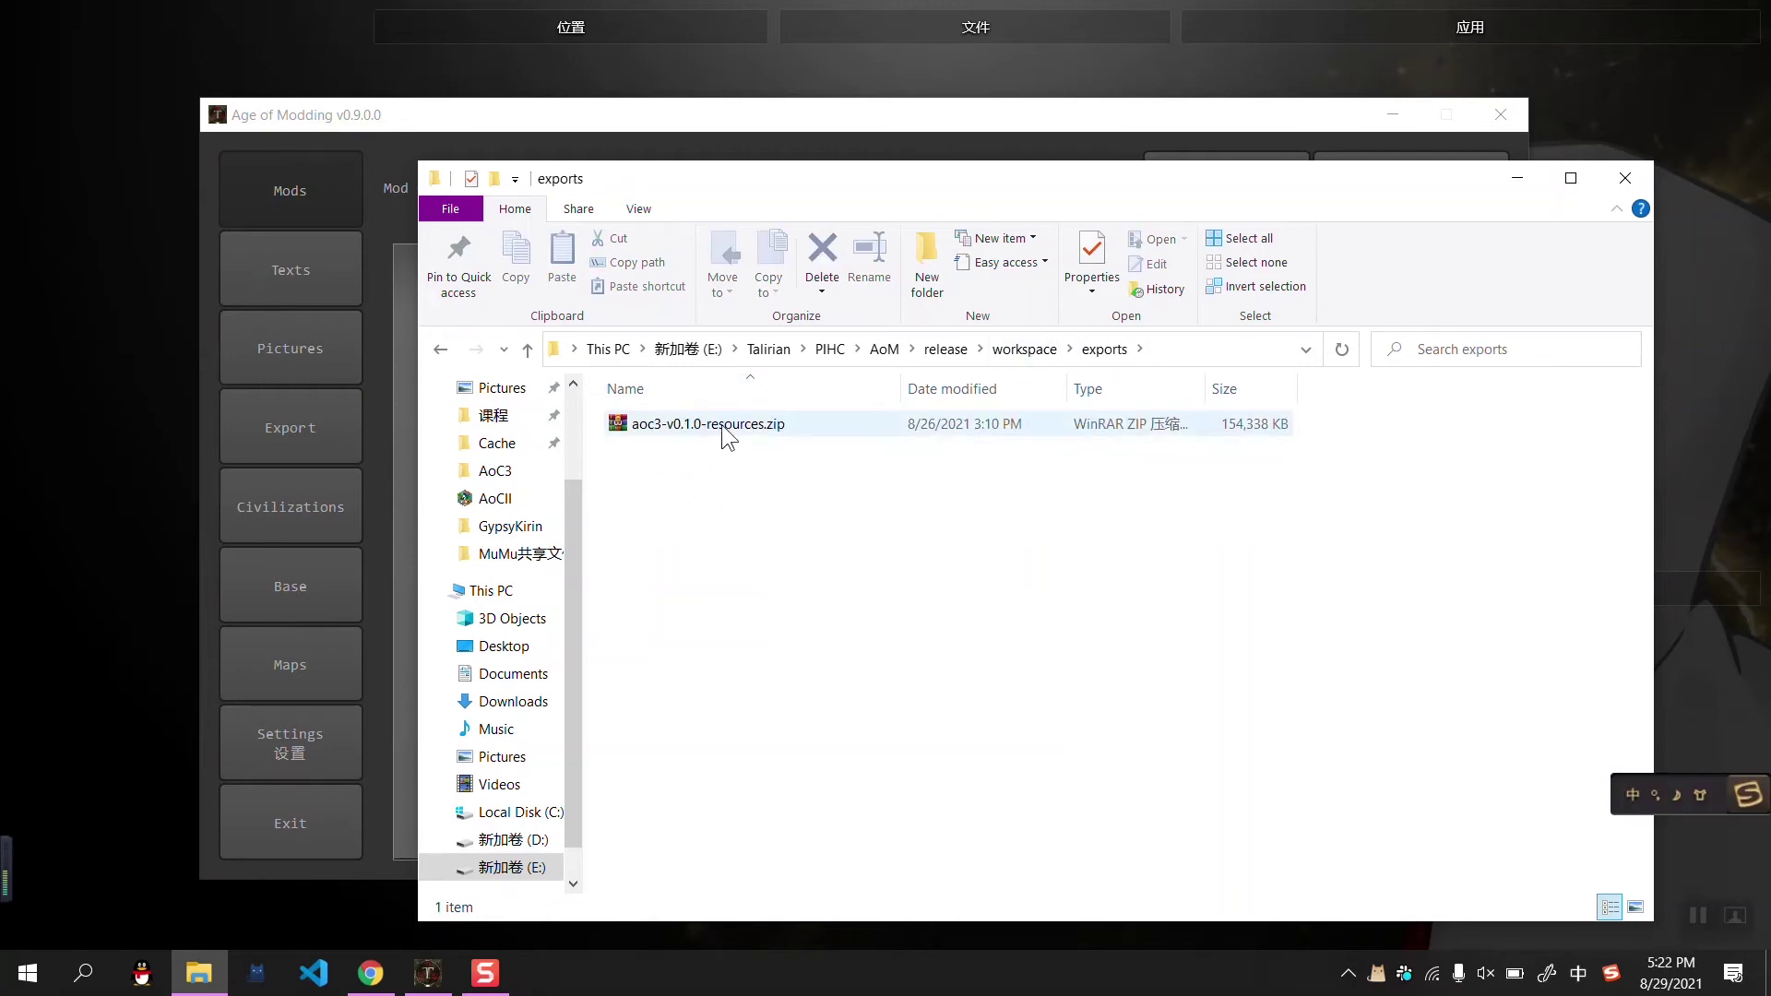
pyautogui.click(786, 431)
pyautogui.press('Delete')
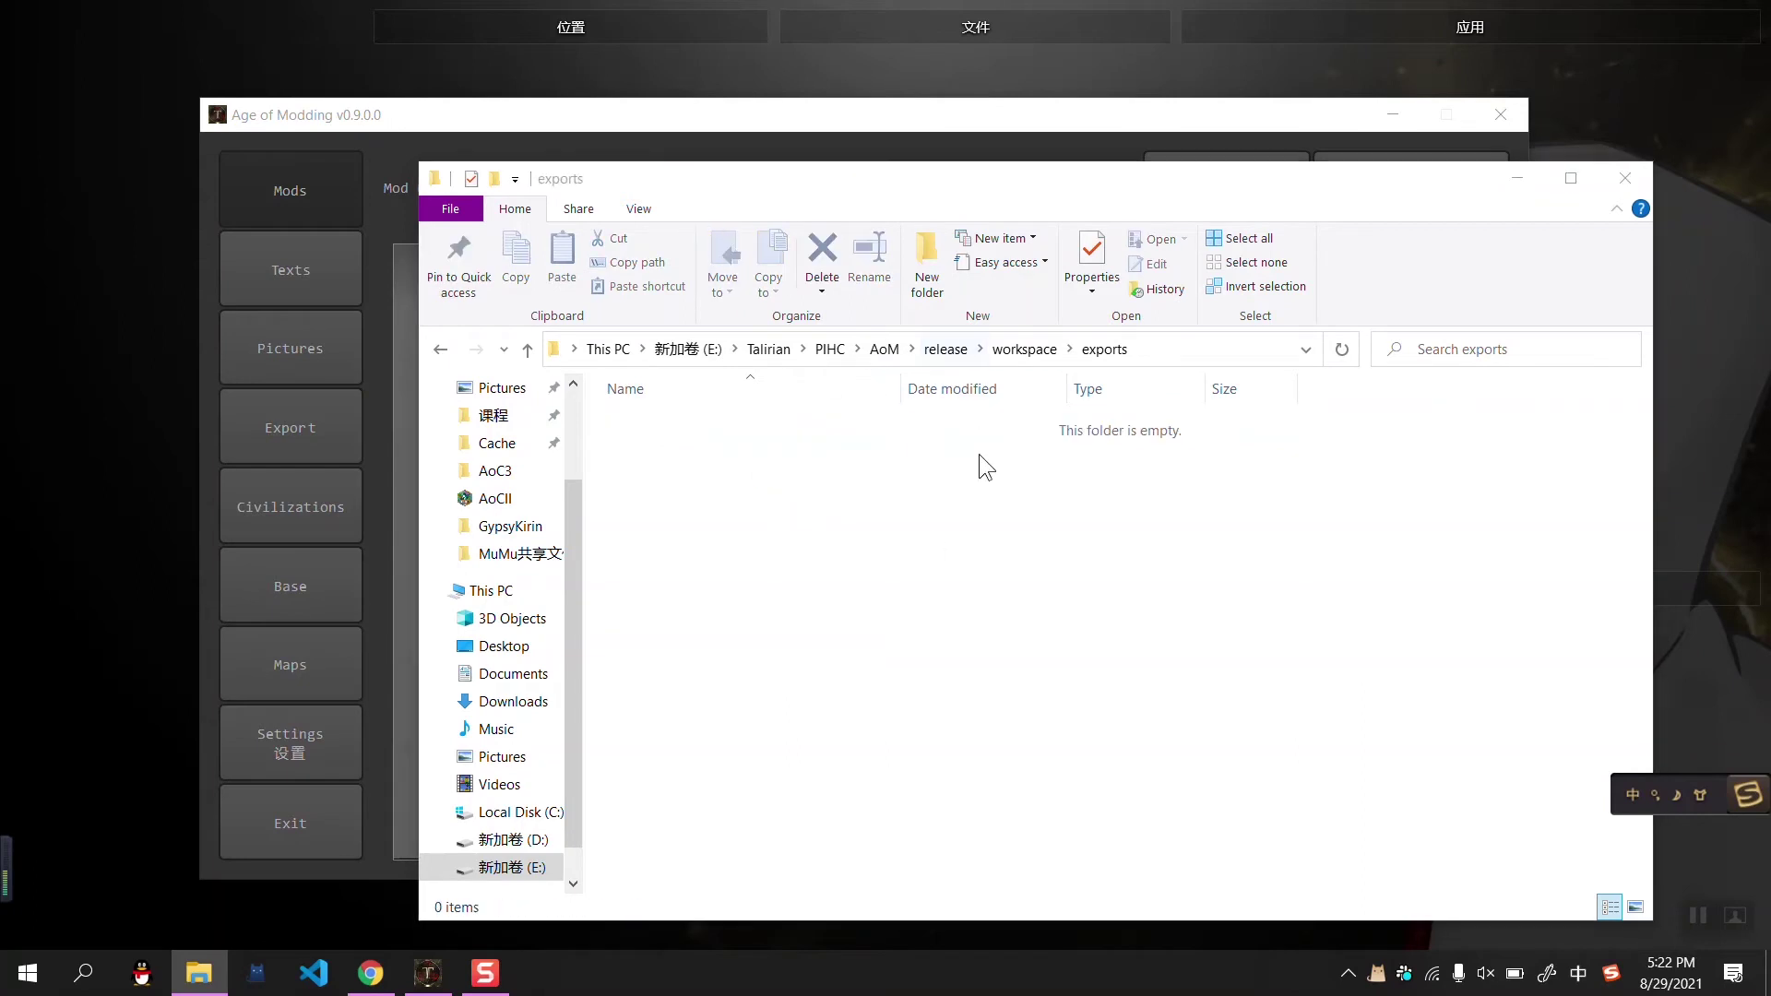
# Delete the stellaris folder from the workspace's maps folder
pyautogui.click(1026, 349)
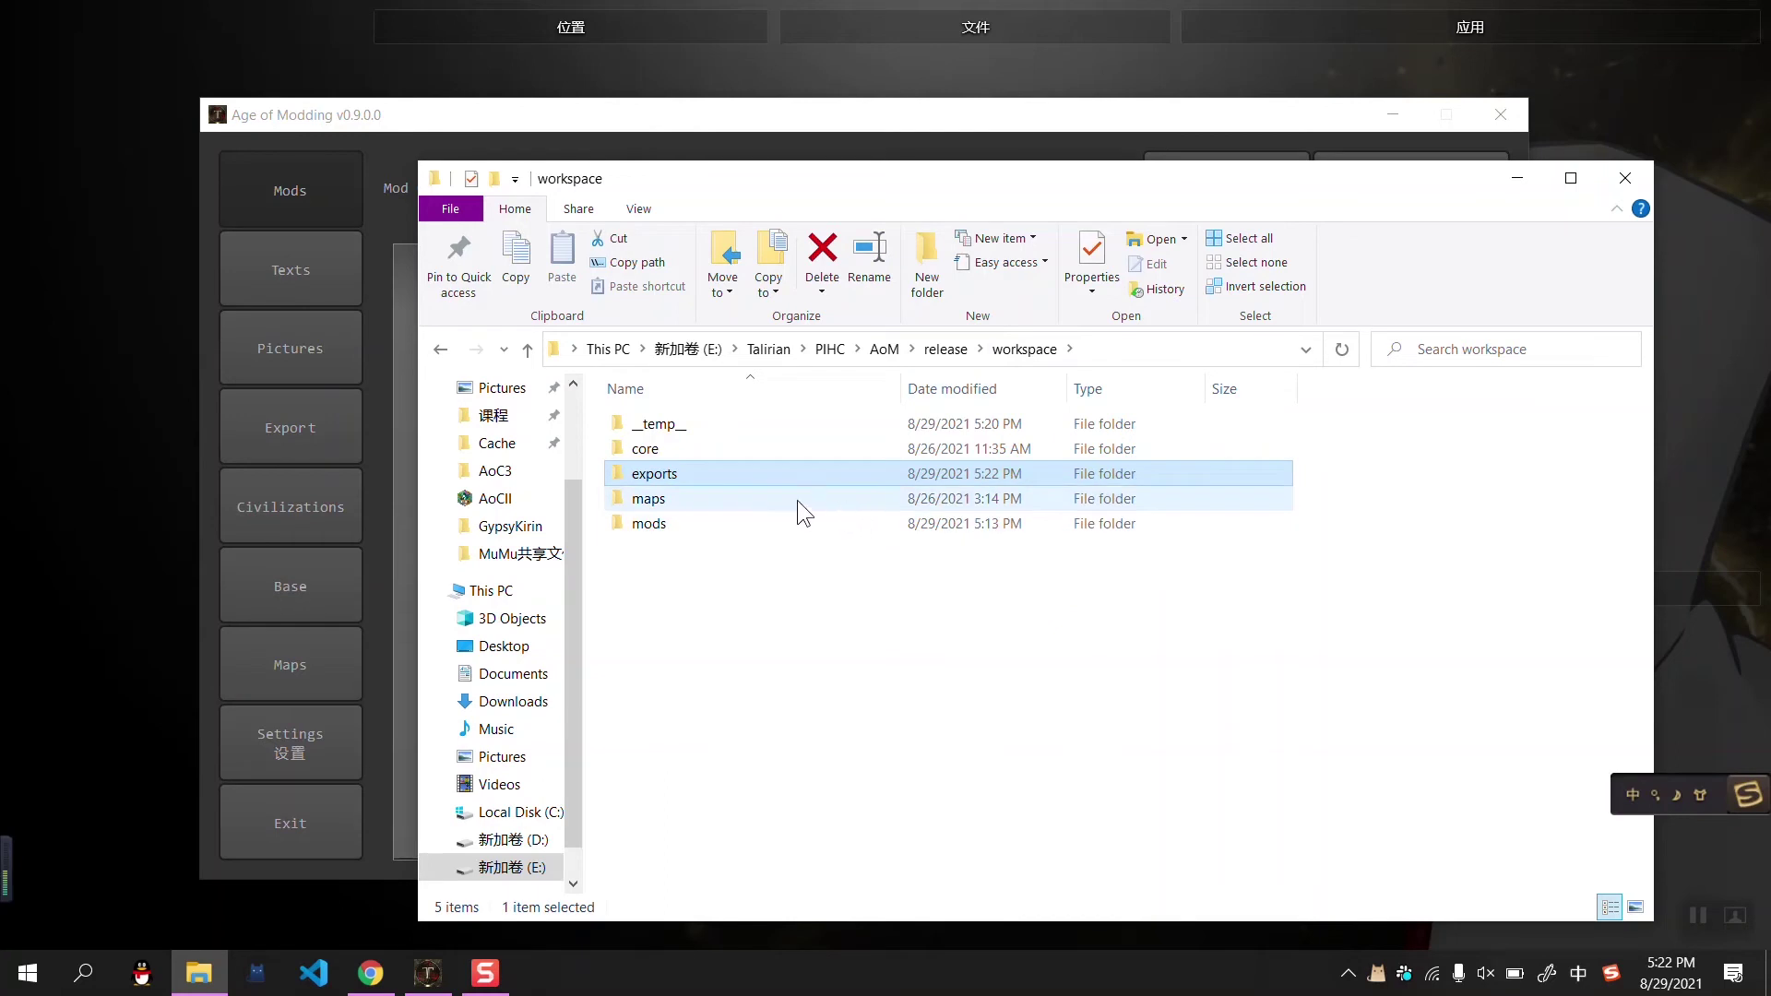
pyautogui.click(740, 502)
pyautogui.doubleClick(740, 502)
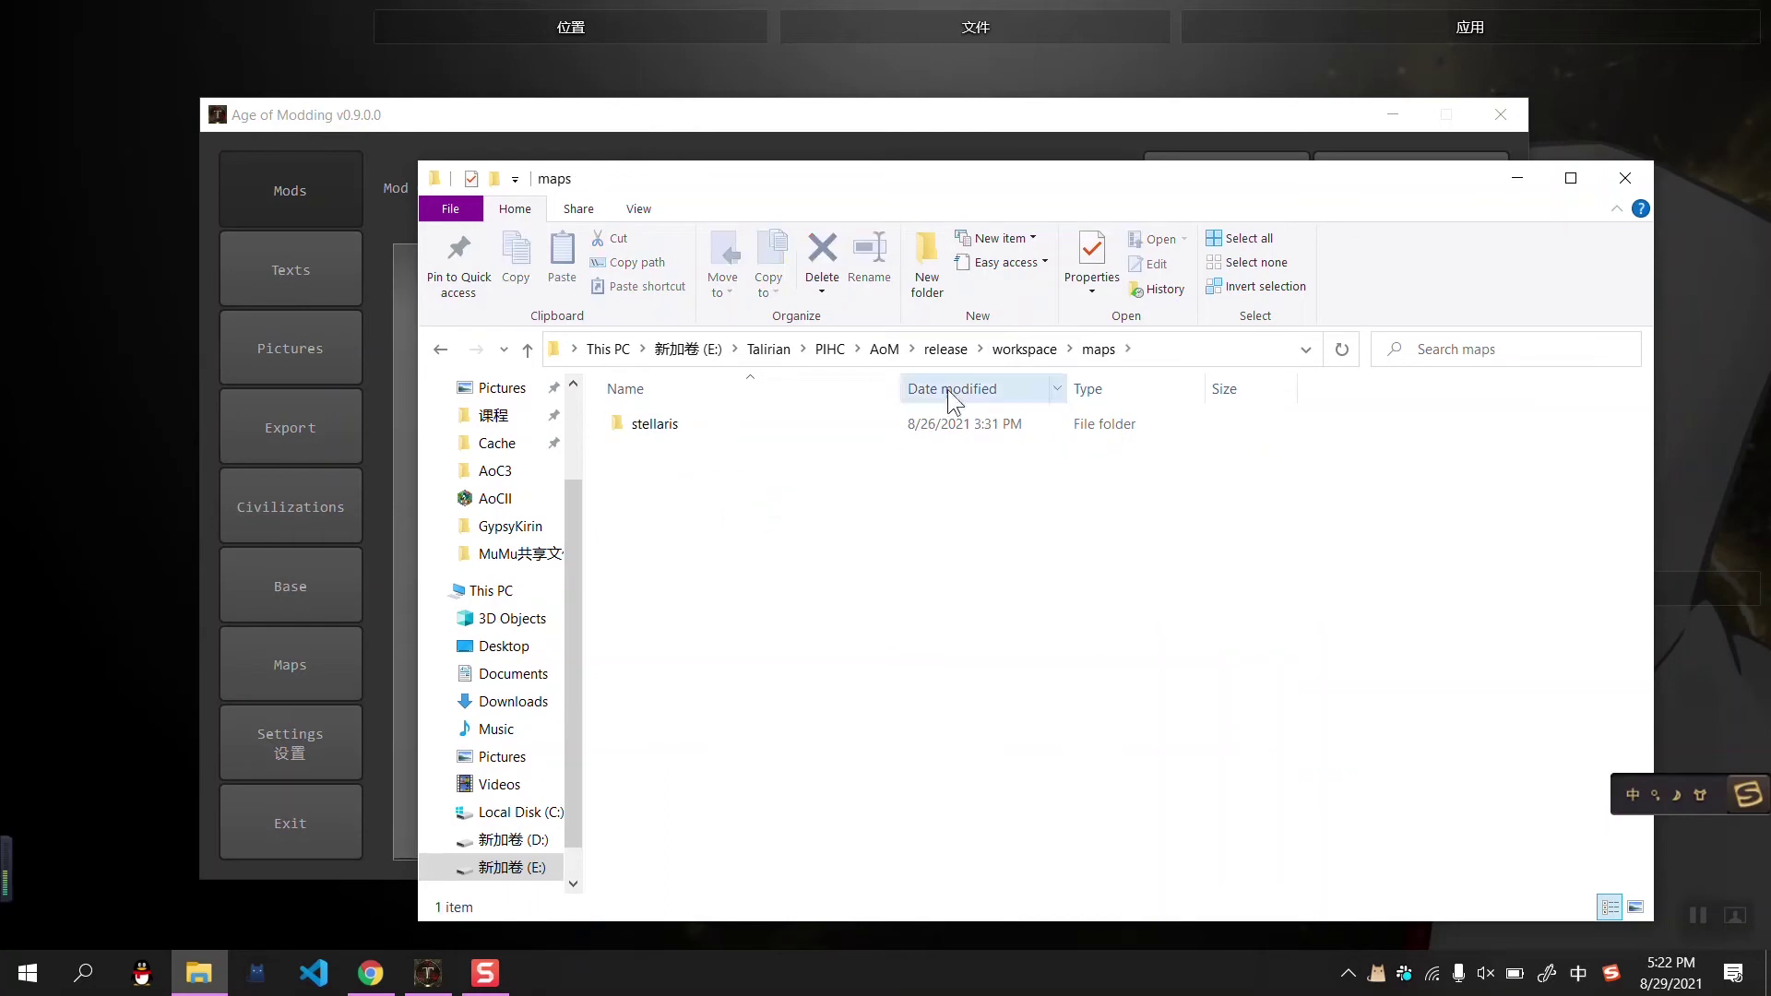
pyautogui.click(872, 424)
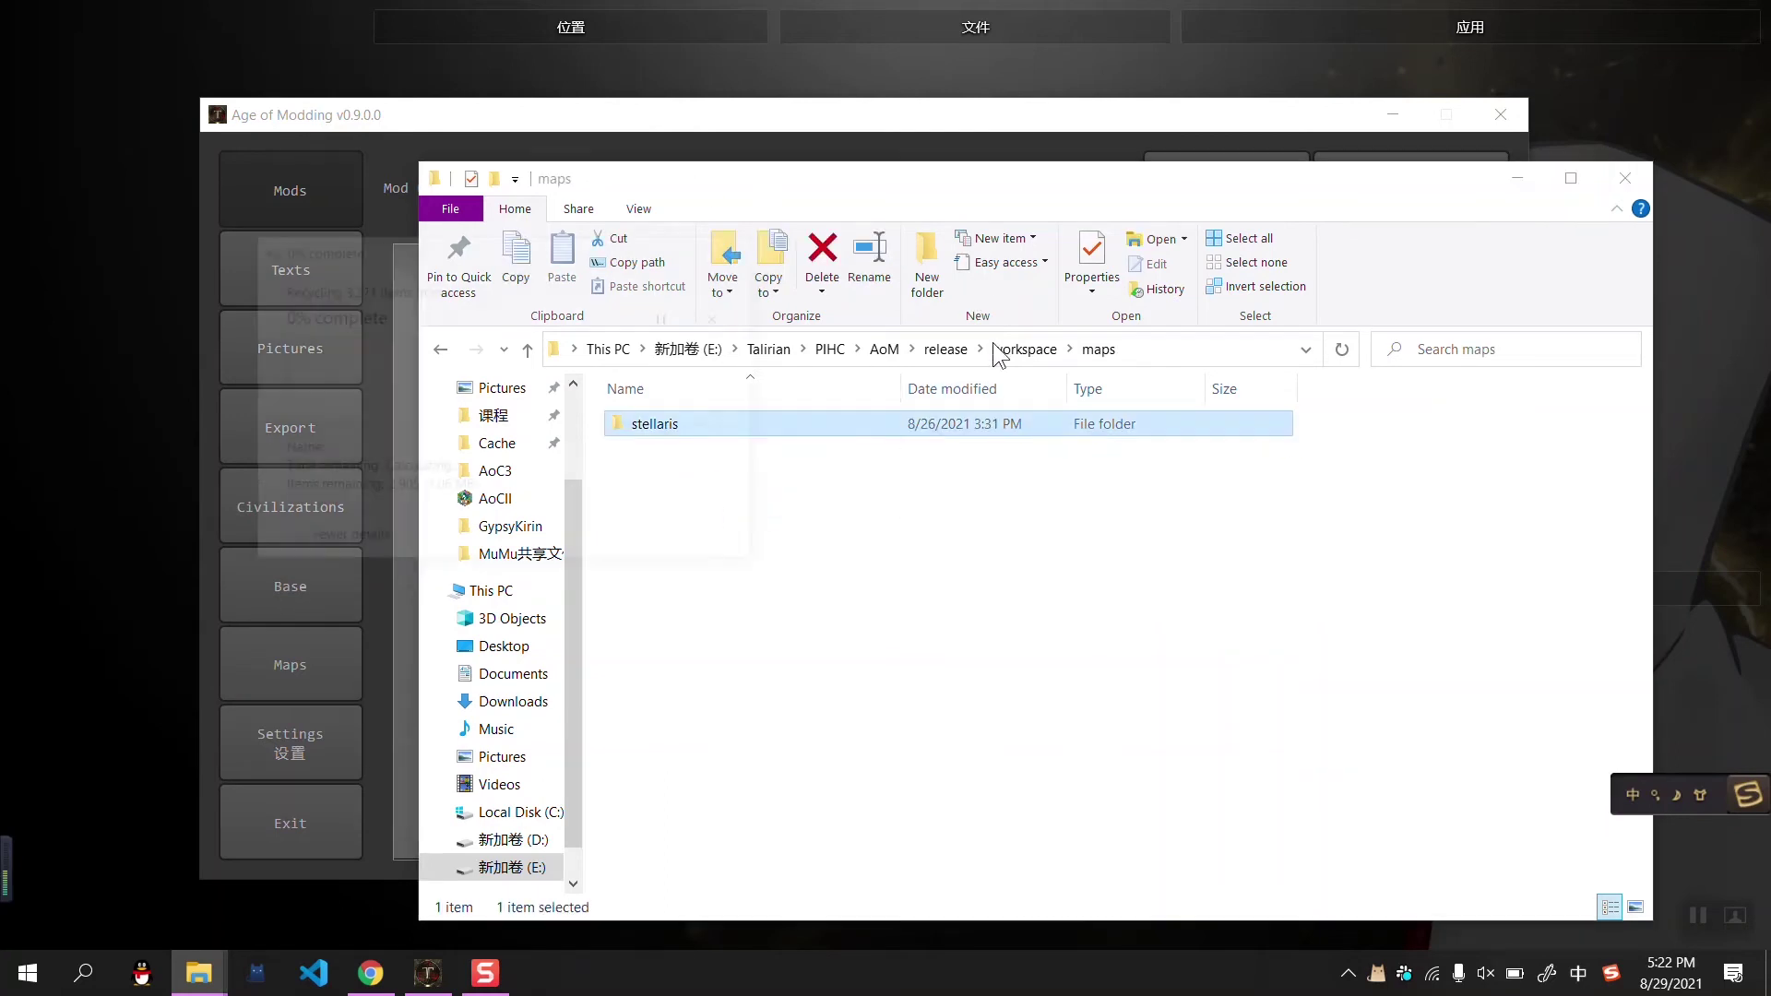
pyautogui.press('Delete')
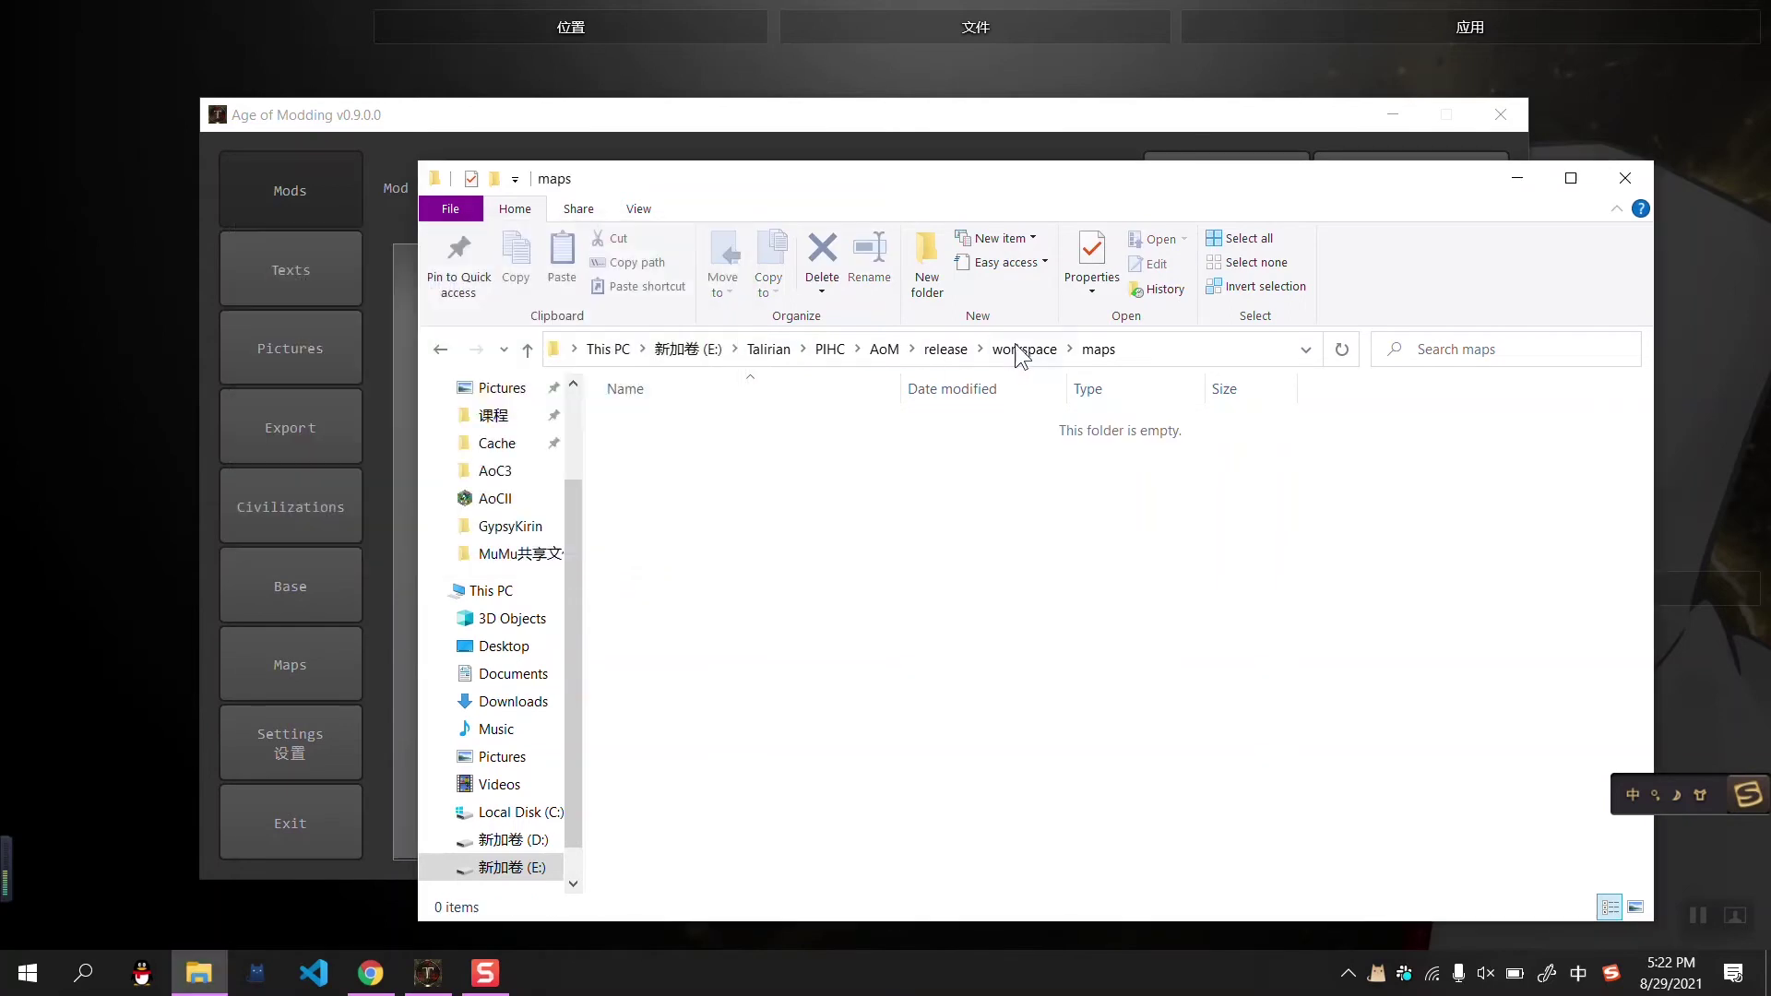
# Check the contents of the workspace's mods folder and return to the workspace folder
pyautogui.click(1024, 349)
pyautogui.doubleClick(645, 523)
pyautogui.click(1020, 350)
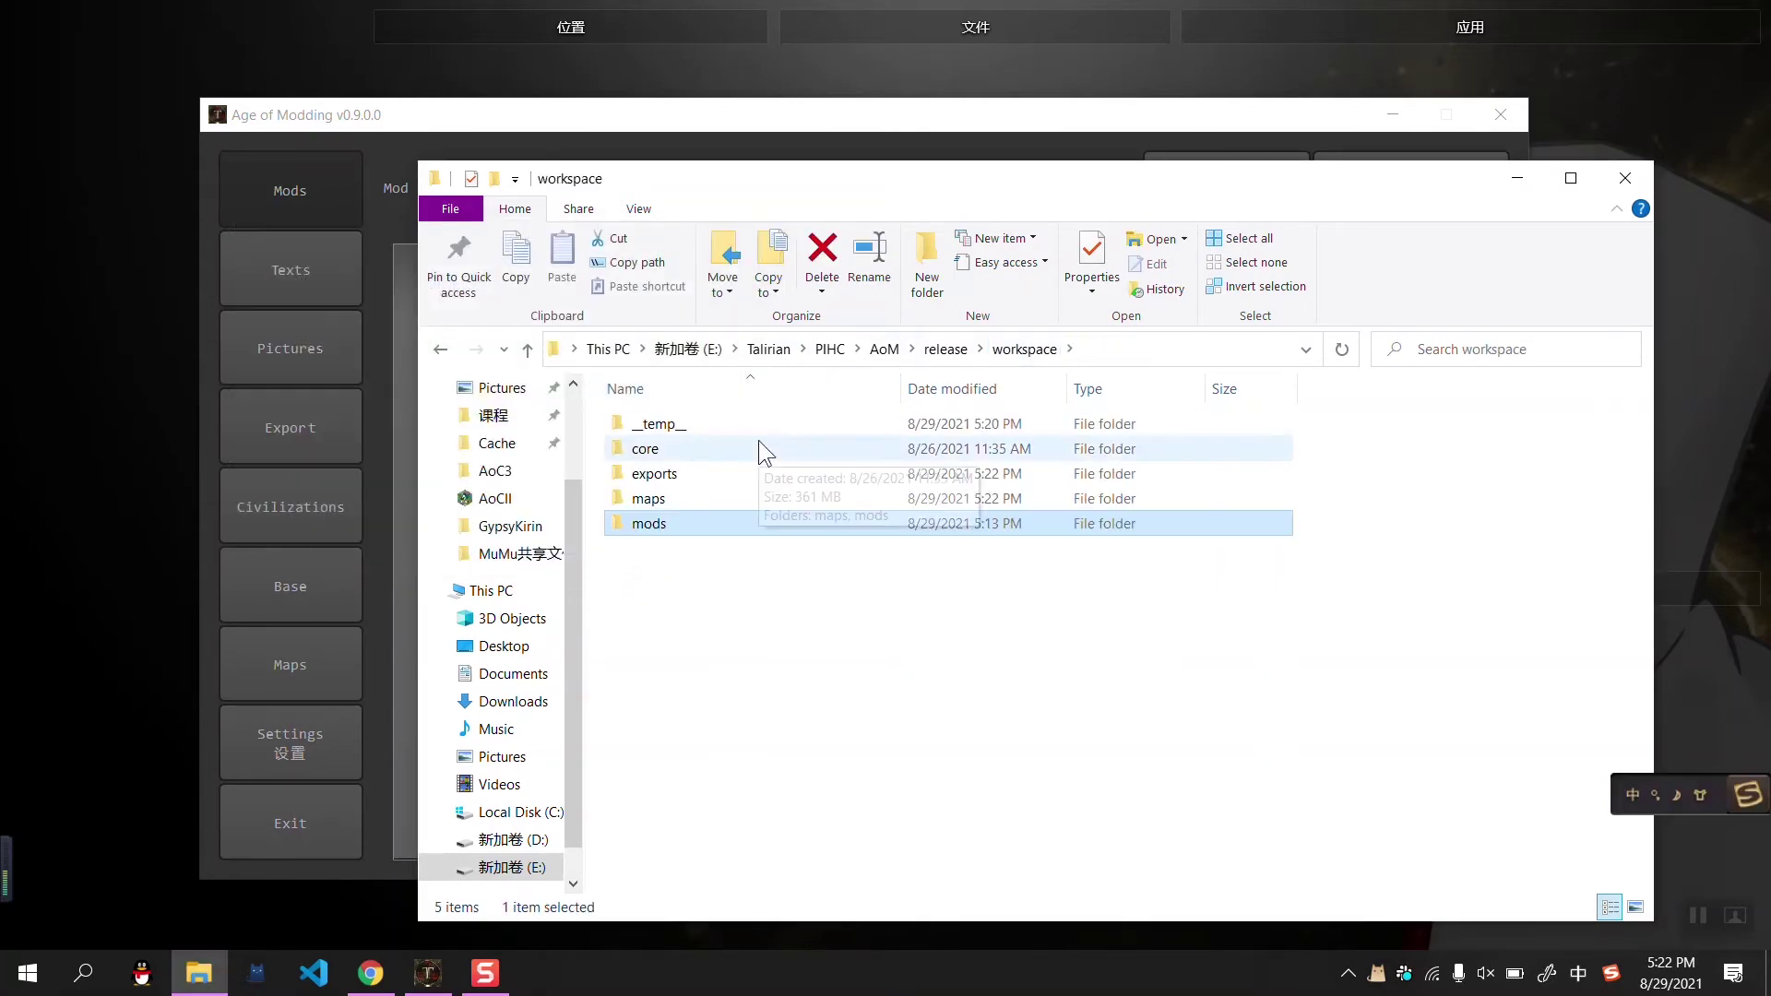
# Switch to Age of Modding and start adding a new mod named aoh2
pyautogui.click(989, 133)
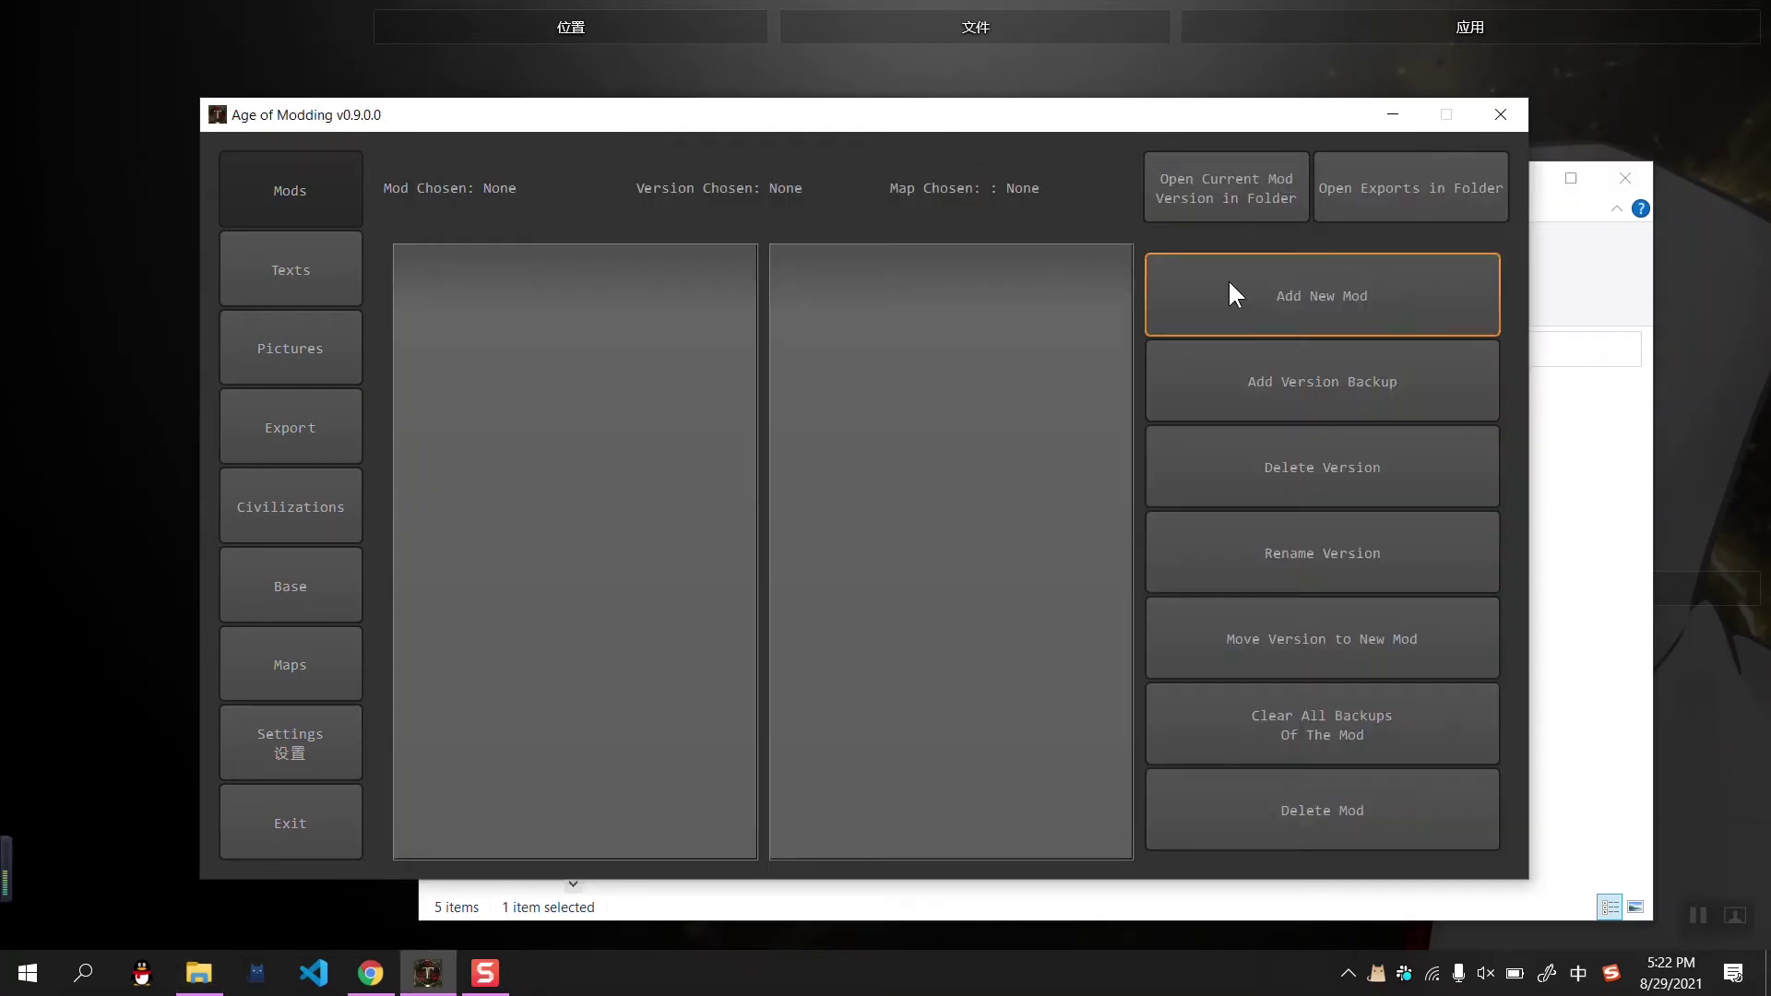
pyautogui.click(1311, 298)
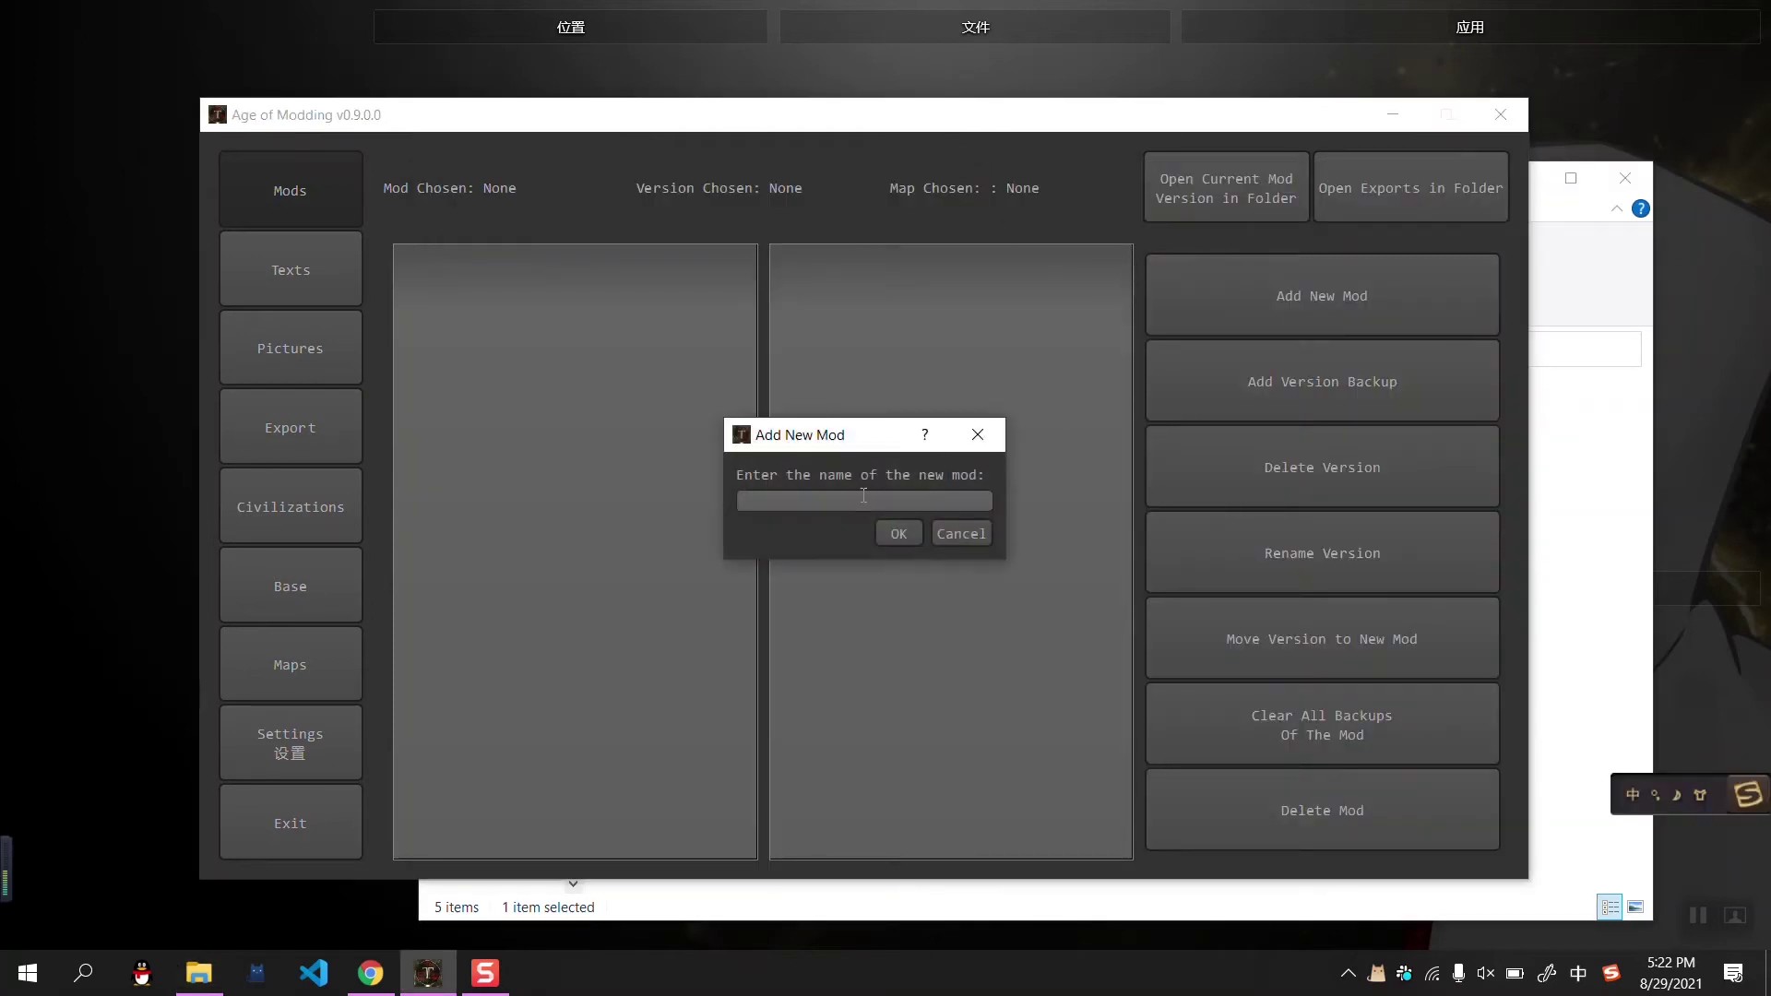
pyautogui.write('aoc')
pyautogui.press('shift')
pyautogui.write('2')
pyautogui.press('Left')
pyautogui.press('BackSpace')
pyautogui.write('h')
pyautogui.click(899, 534)
# Name the new mod's version v0.1.0 and finish adding the mod
pyautogui.write('aoe2')
pyautogui.press('BackSpace')
pyautogui.press('BackSpace')
pyautogui.press('BackSpace')
pyautogui.press('BackSpace')
pyautogui.write('v0.1.0')
pyautogui.press('Return')
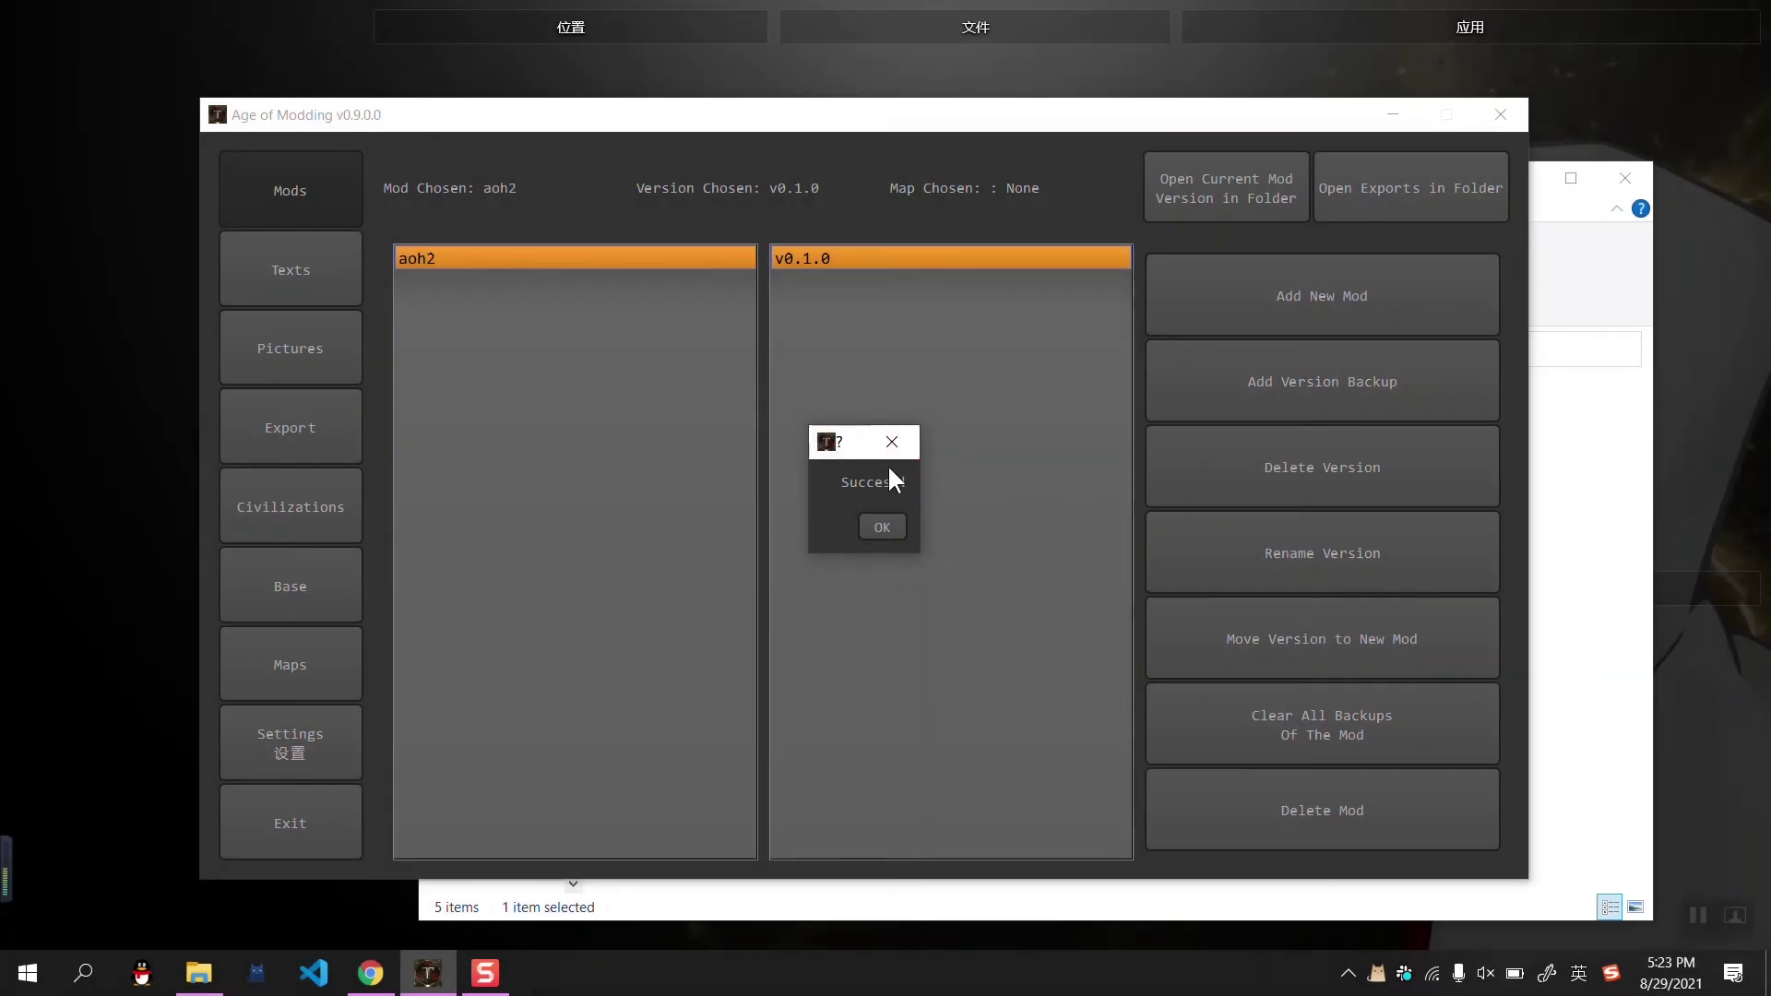
pyautogui.click(886, 525)
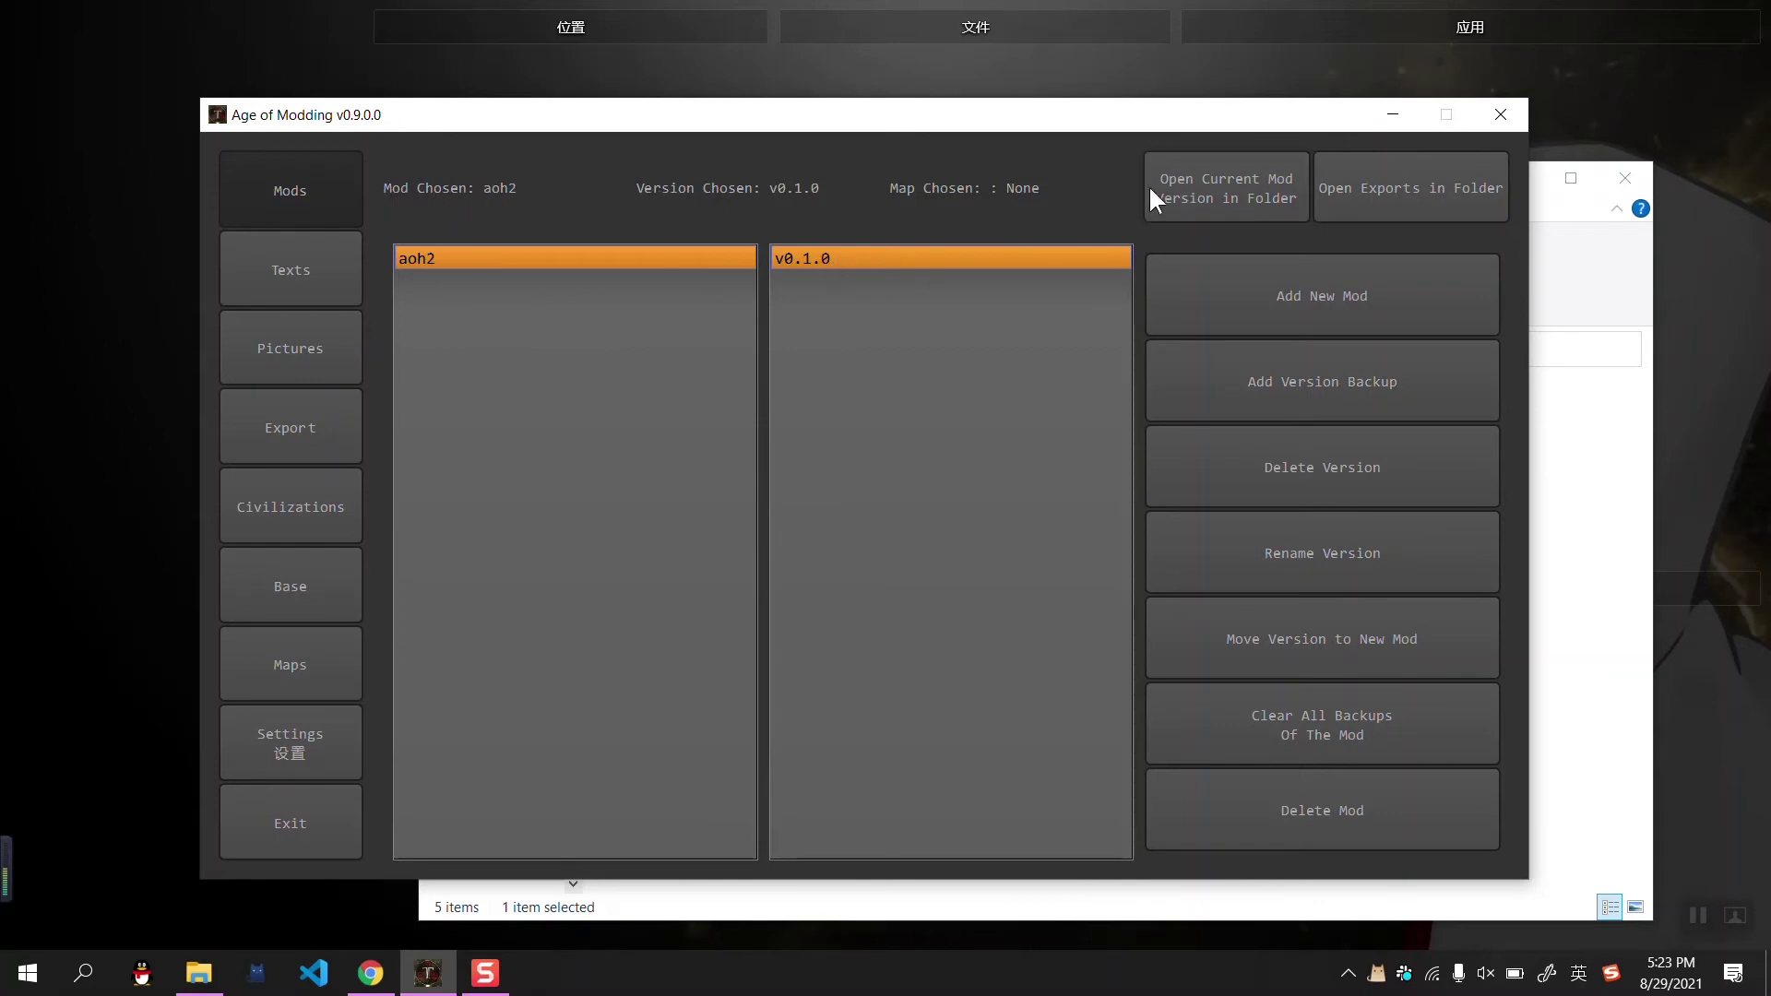
# Open the current mod version's folder in File Explorer and examine the mods folder and the aoh2-v0.1.0 files
pyautogui.click(1275, 196)
pyautogui.moveTo(847, 656); pyautogui.dragTo(831, 242)
pyautogui.click(982, 653)
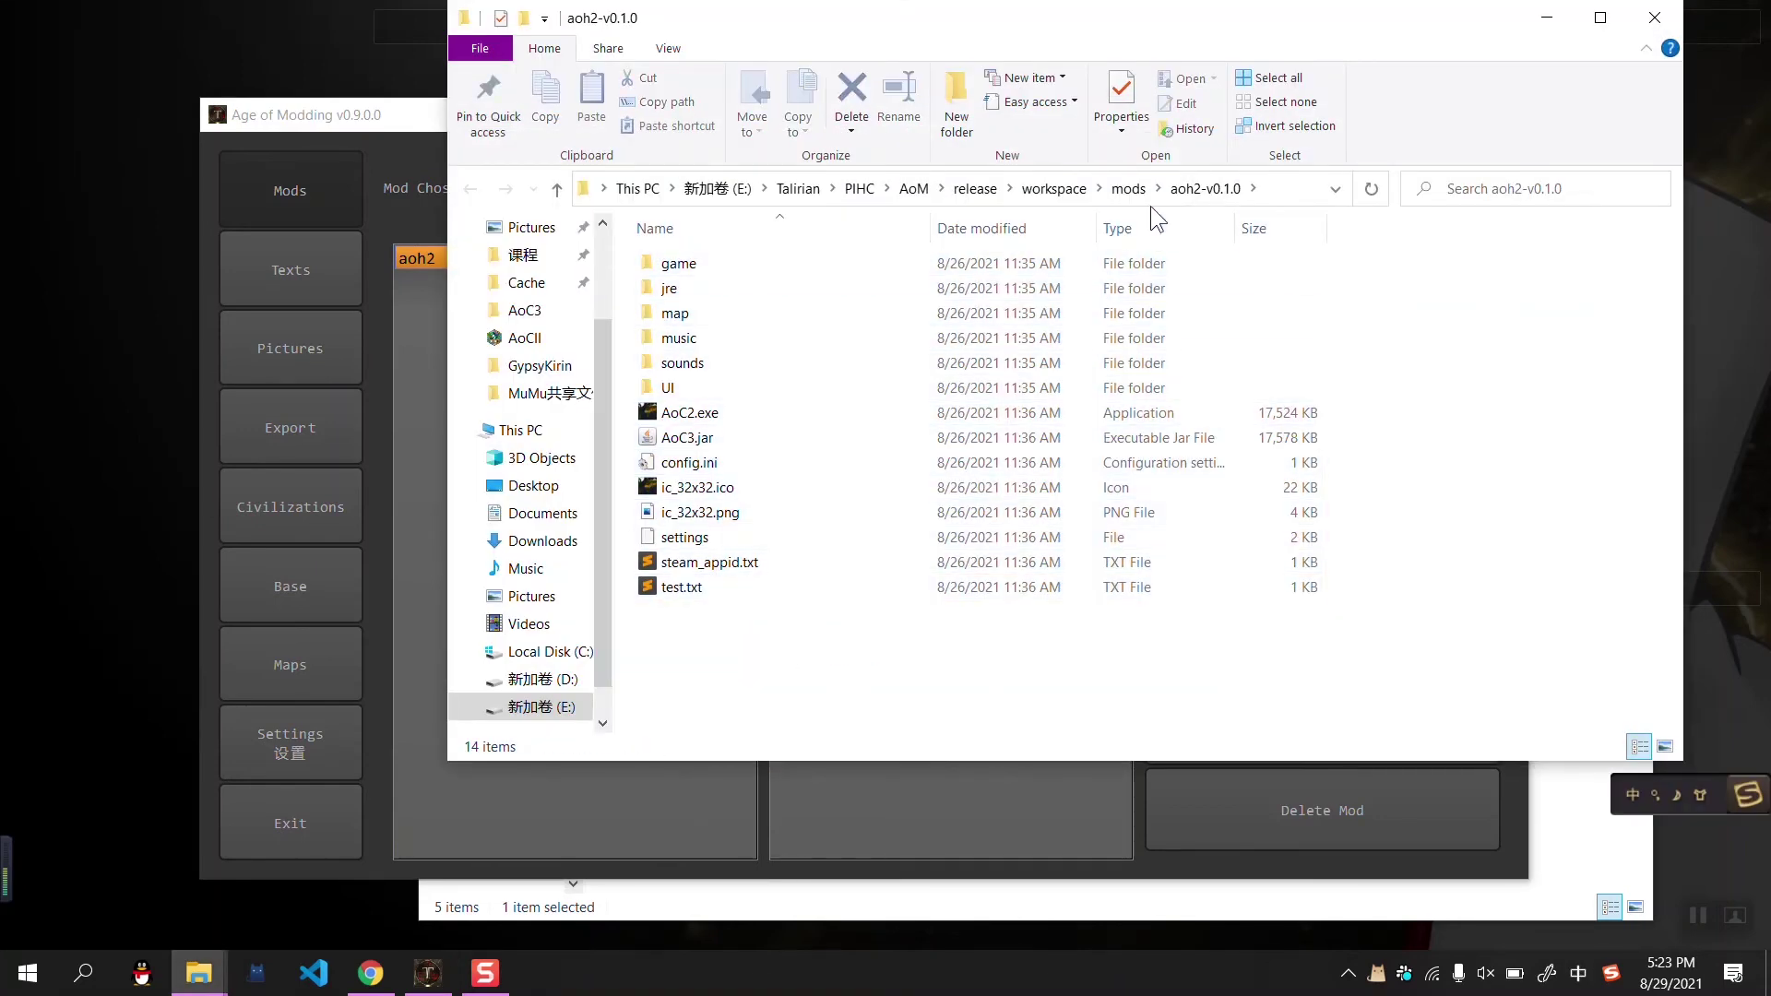
pyautogui.click(1131, 189)
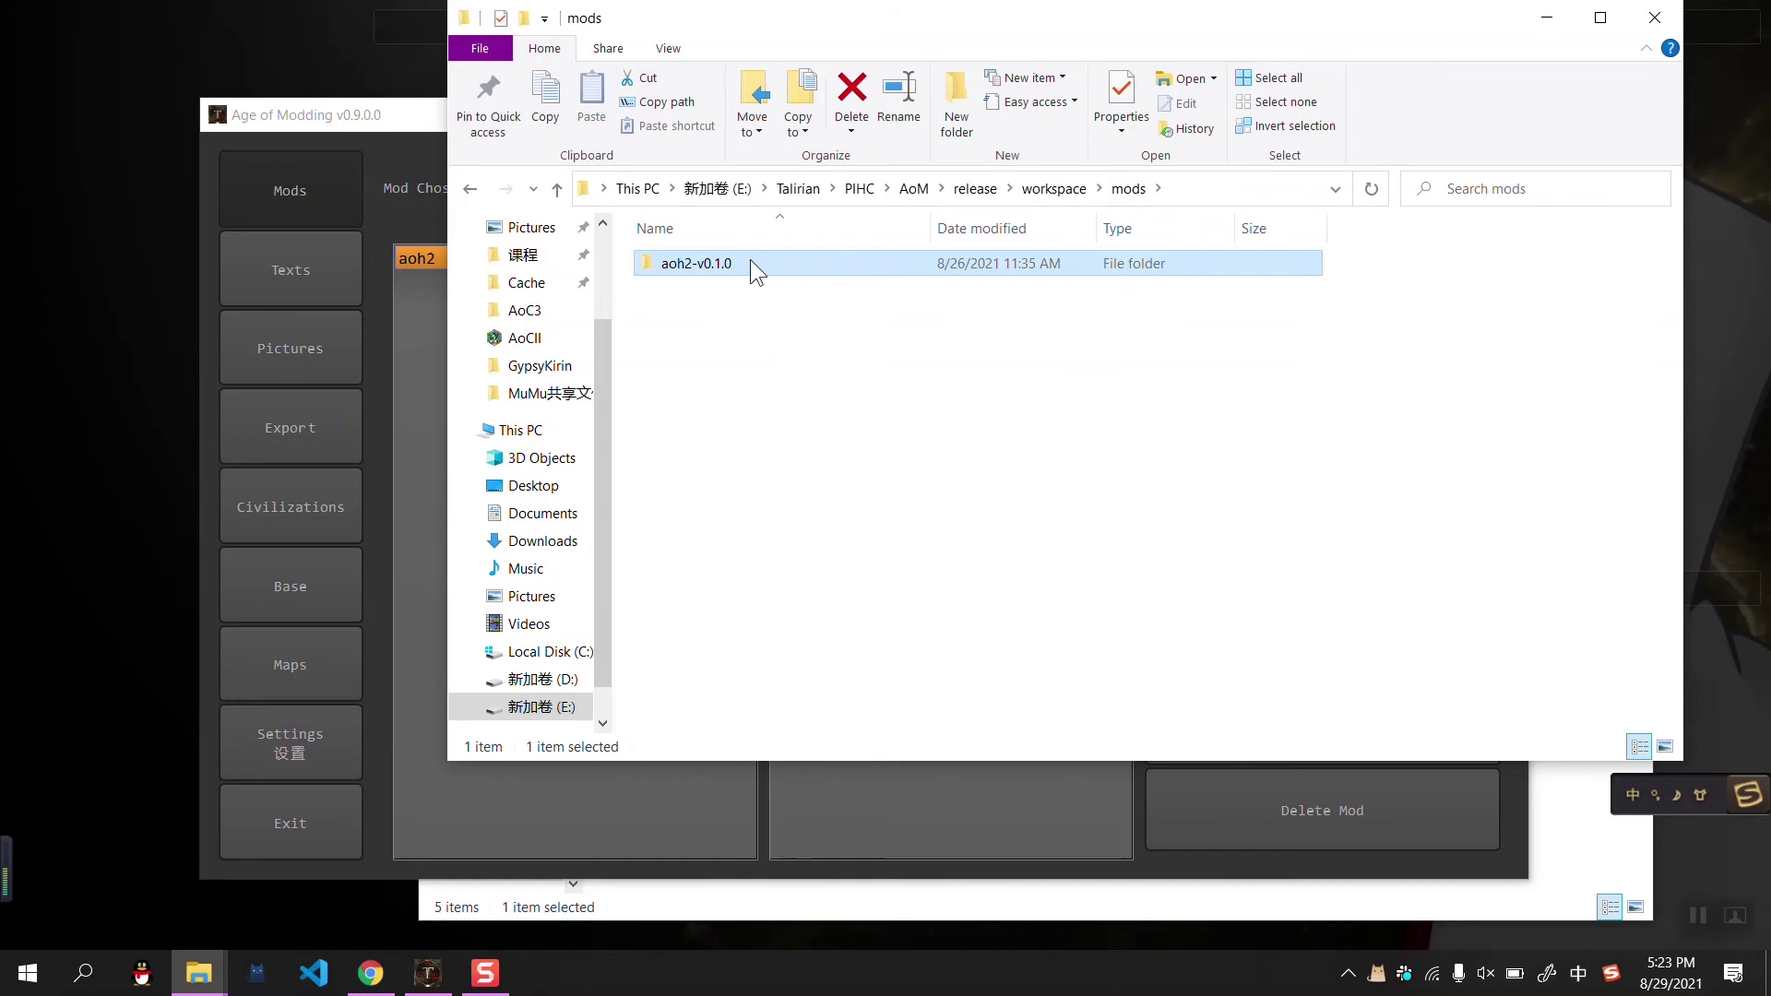
pyautogui.doubleClick(750, 261)
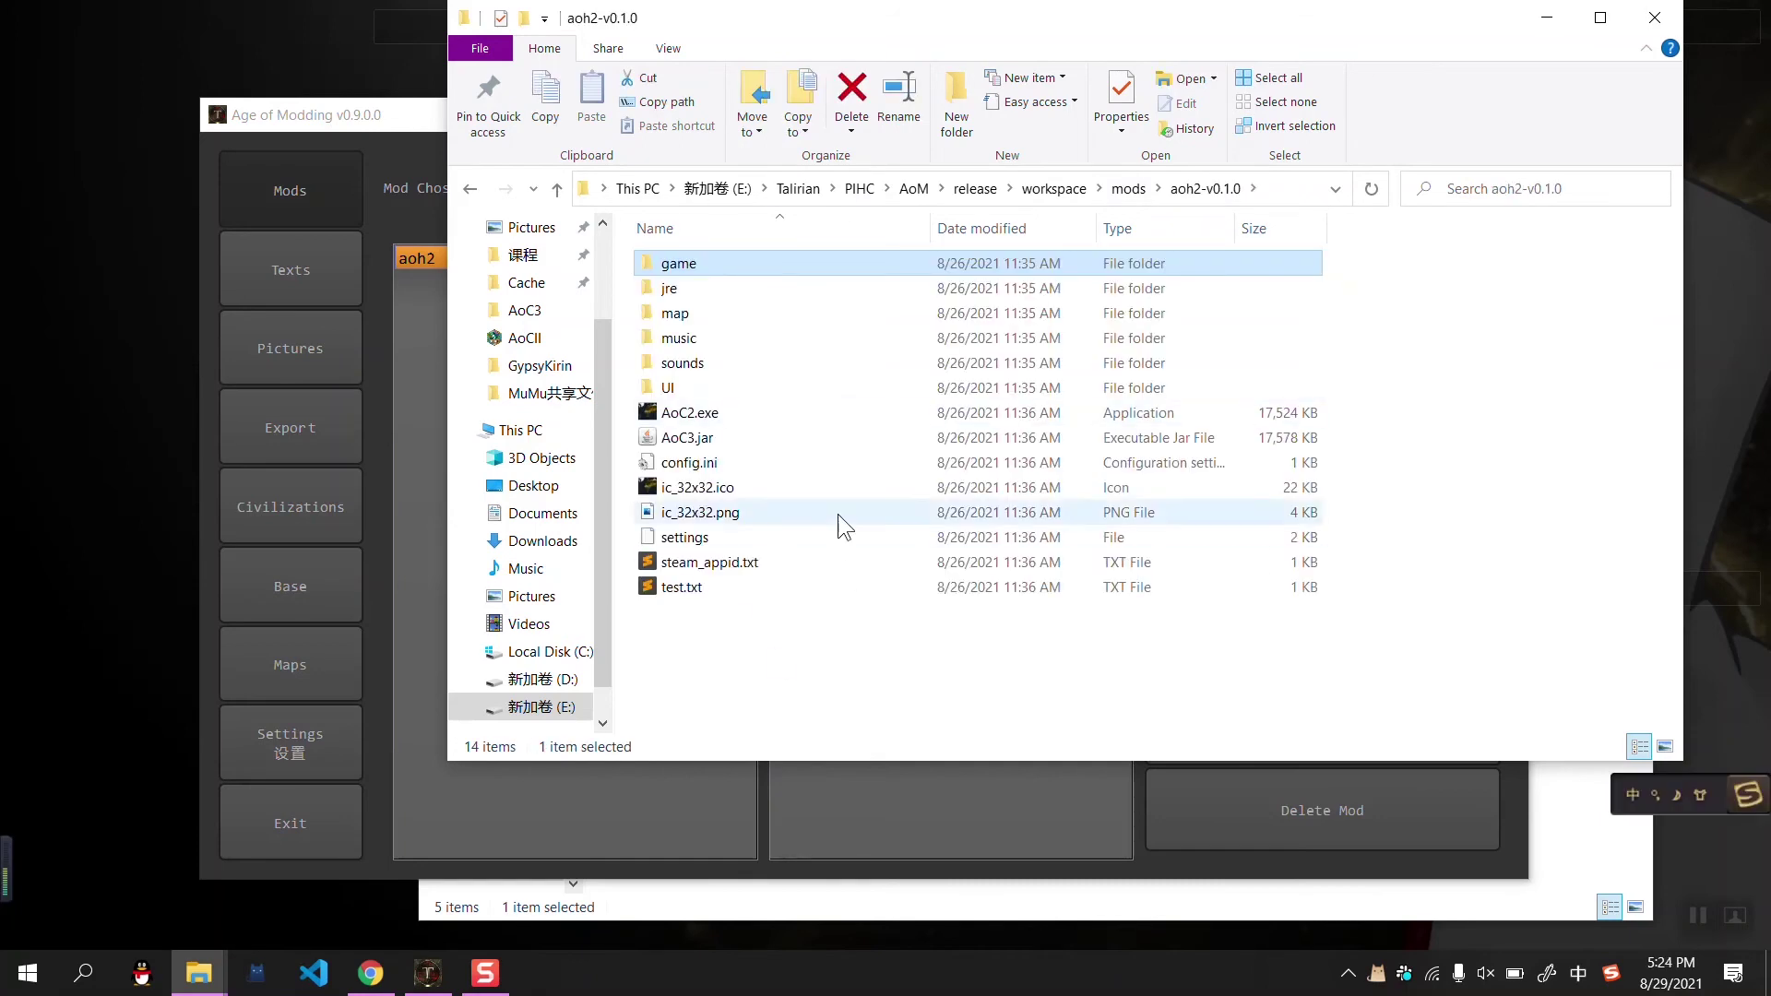
# Switch to Age of Modding, add a version backup of the aoh2 mod, and rename the backup as v0.1.1
pyautogui.click(890, 796)
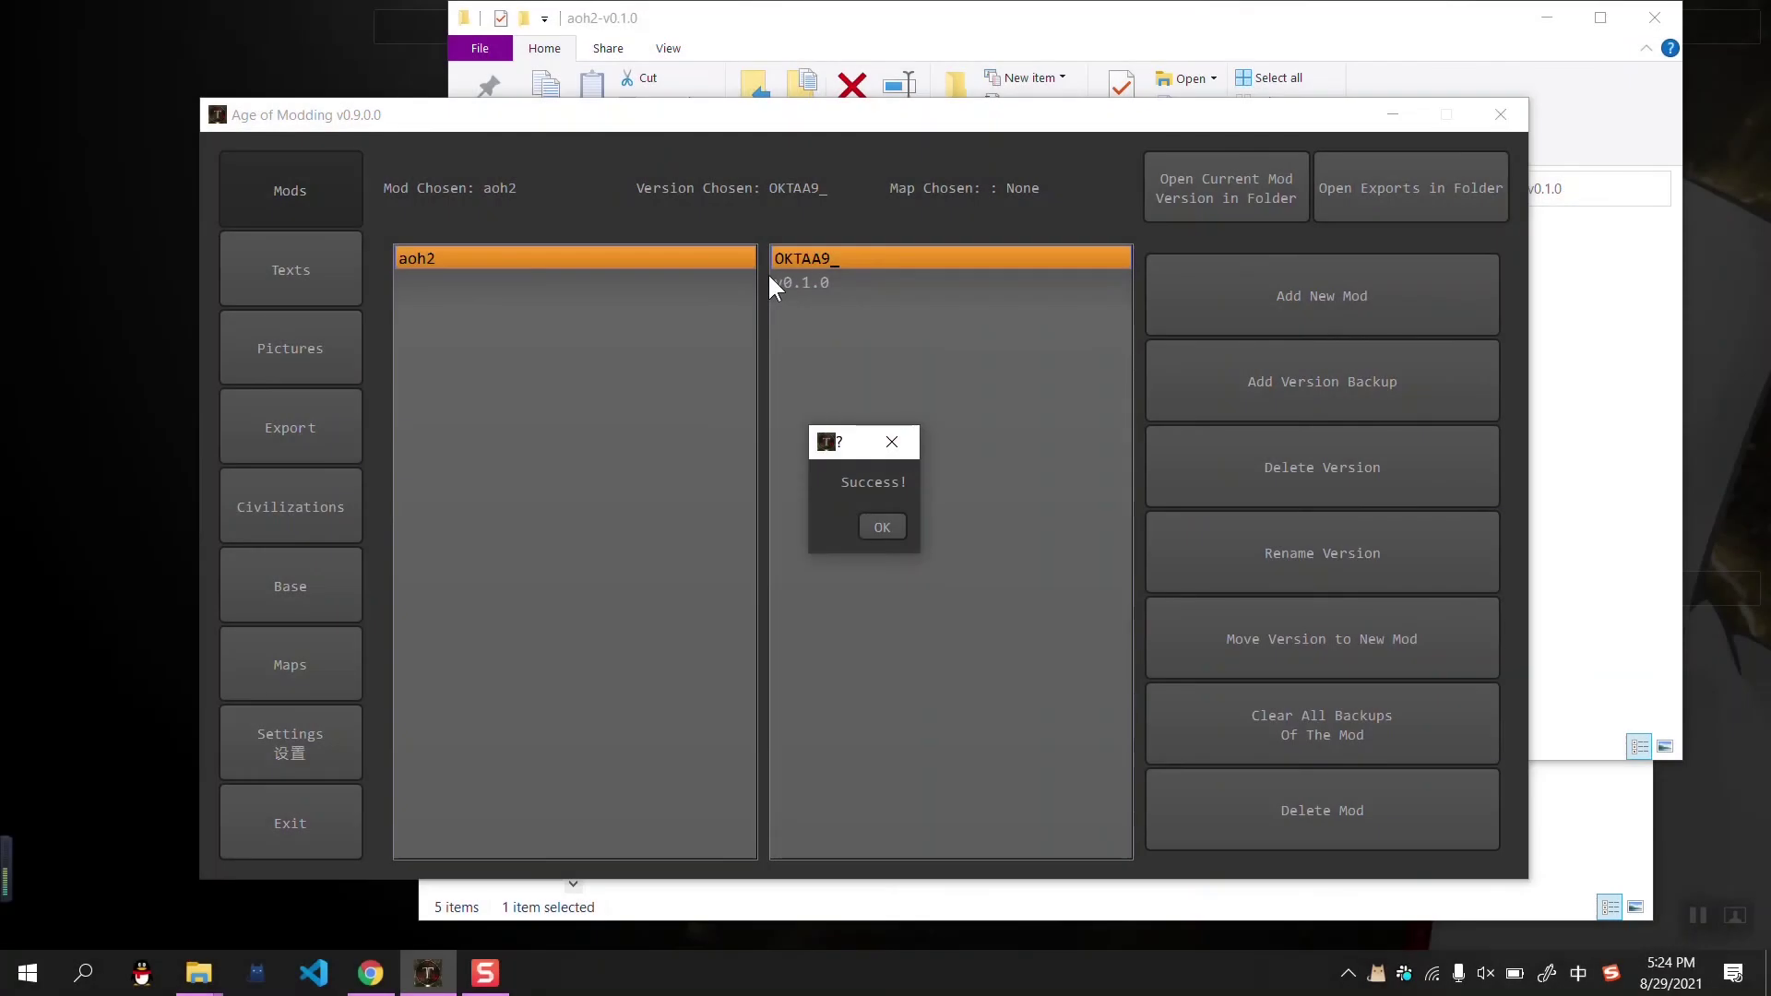
pyautogui.click(883, 528)
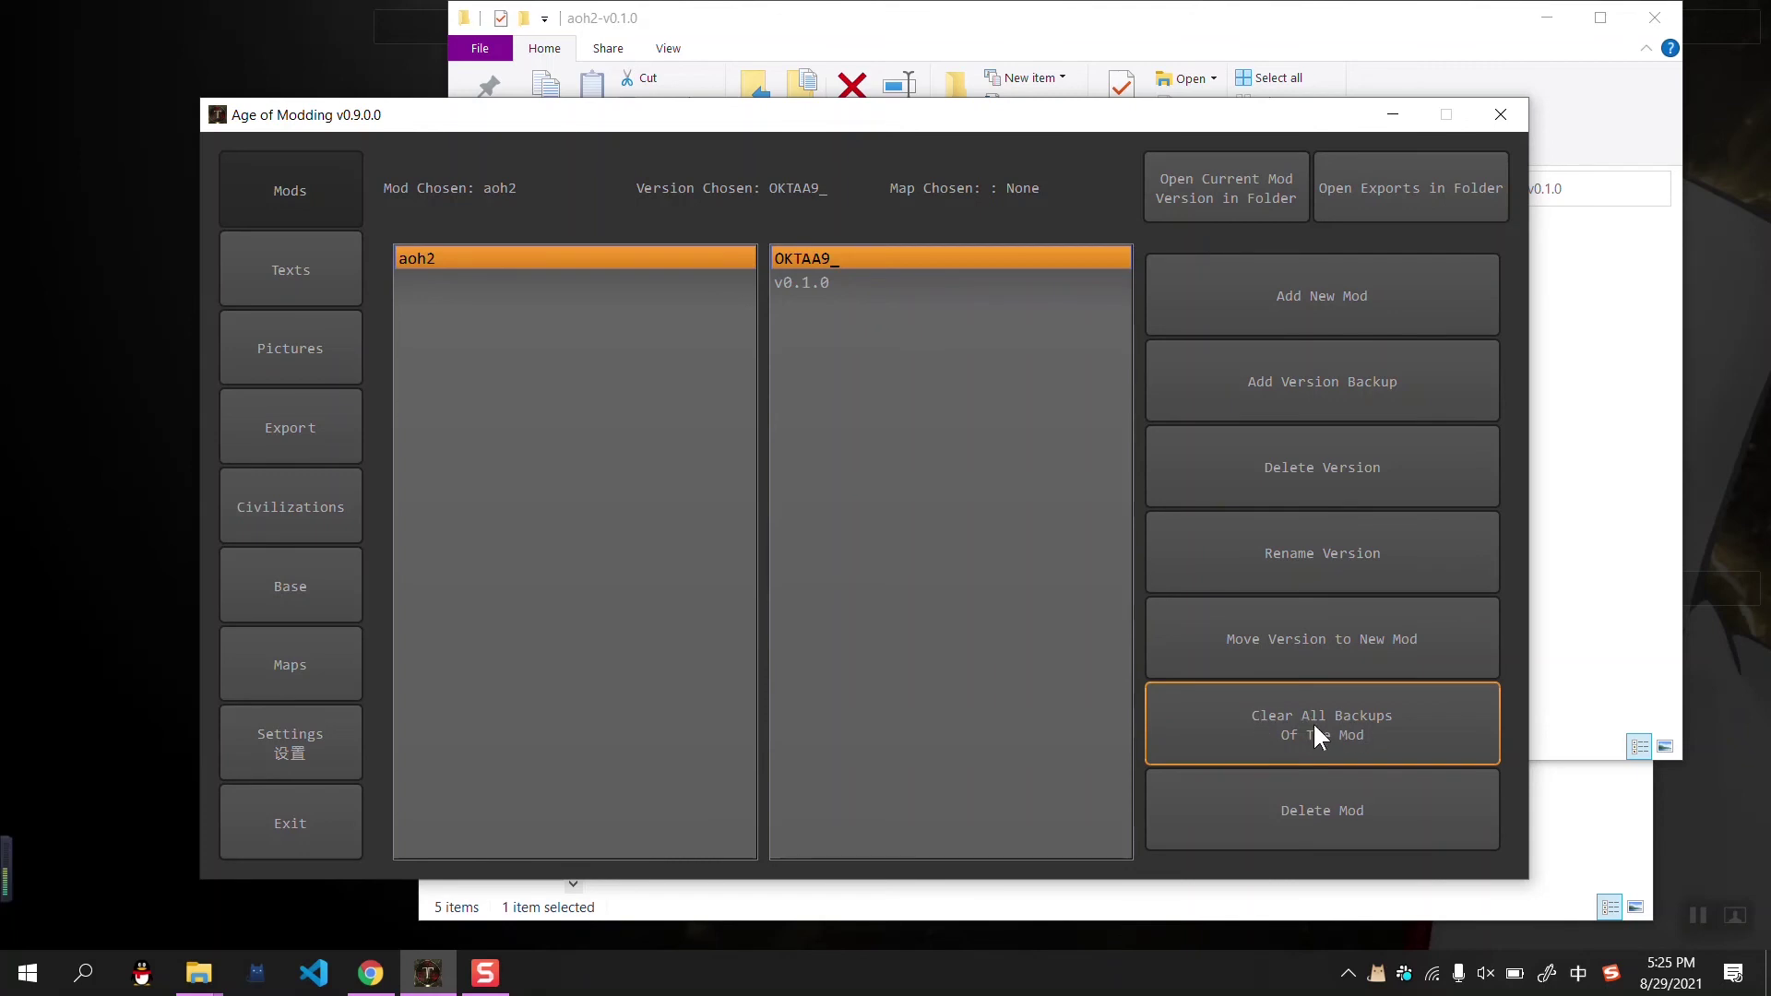
pyautogui.click(1307, 559)
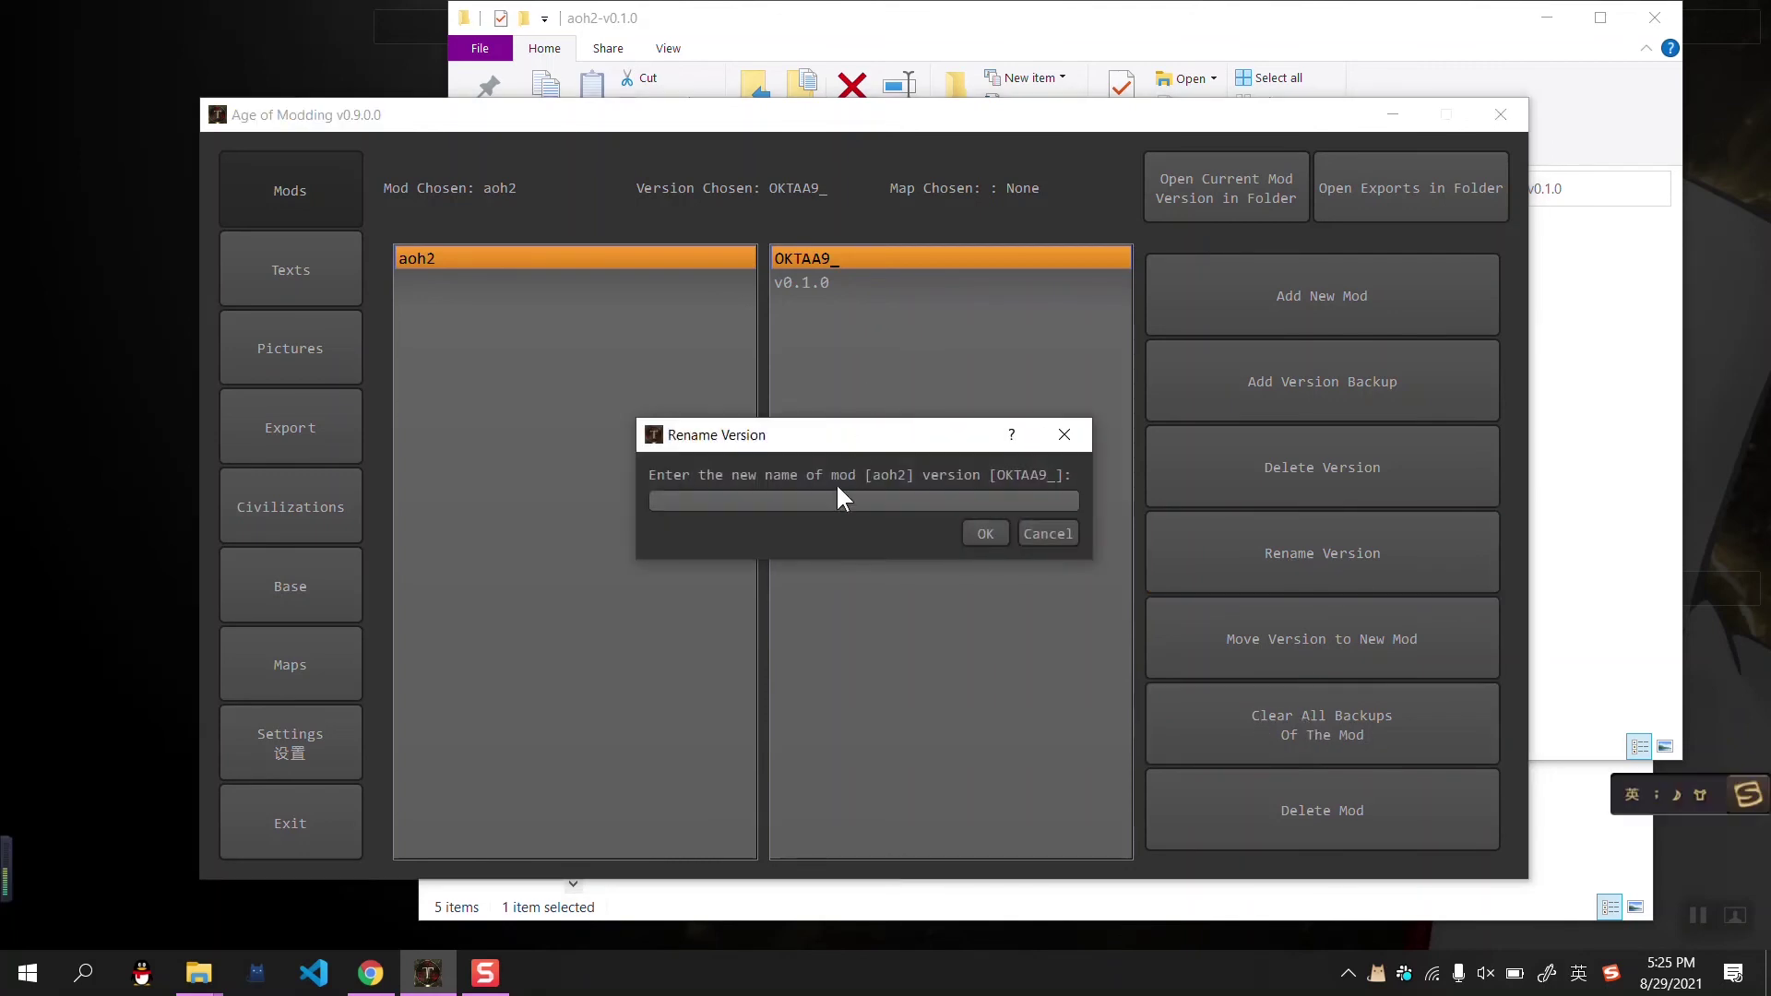
pyautogui.write('v')
pyautogui.press('shift')
pyautogui.write('0.1.1')
pyautogui.press('Return')
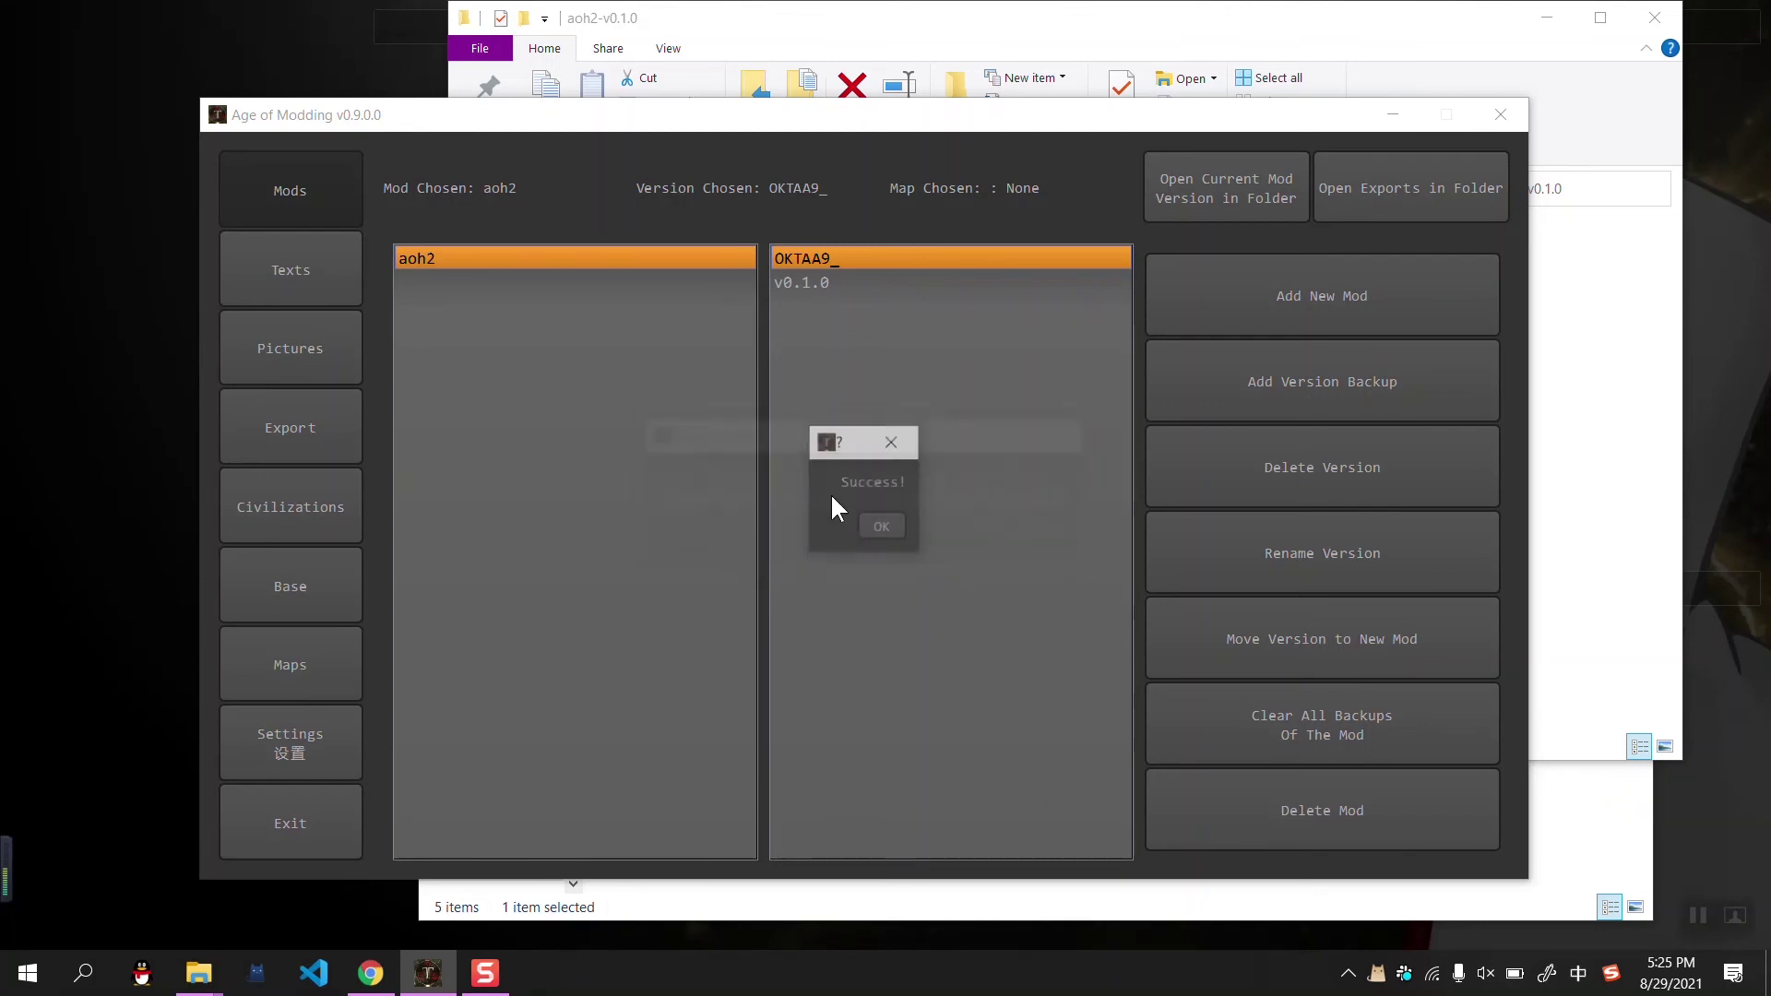
pyautogui.click(875, 524)
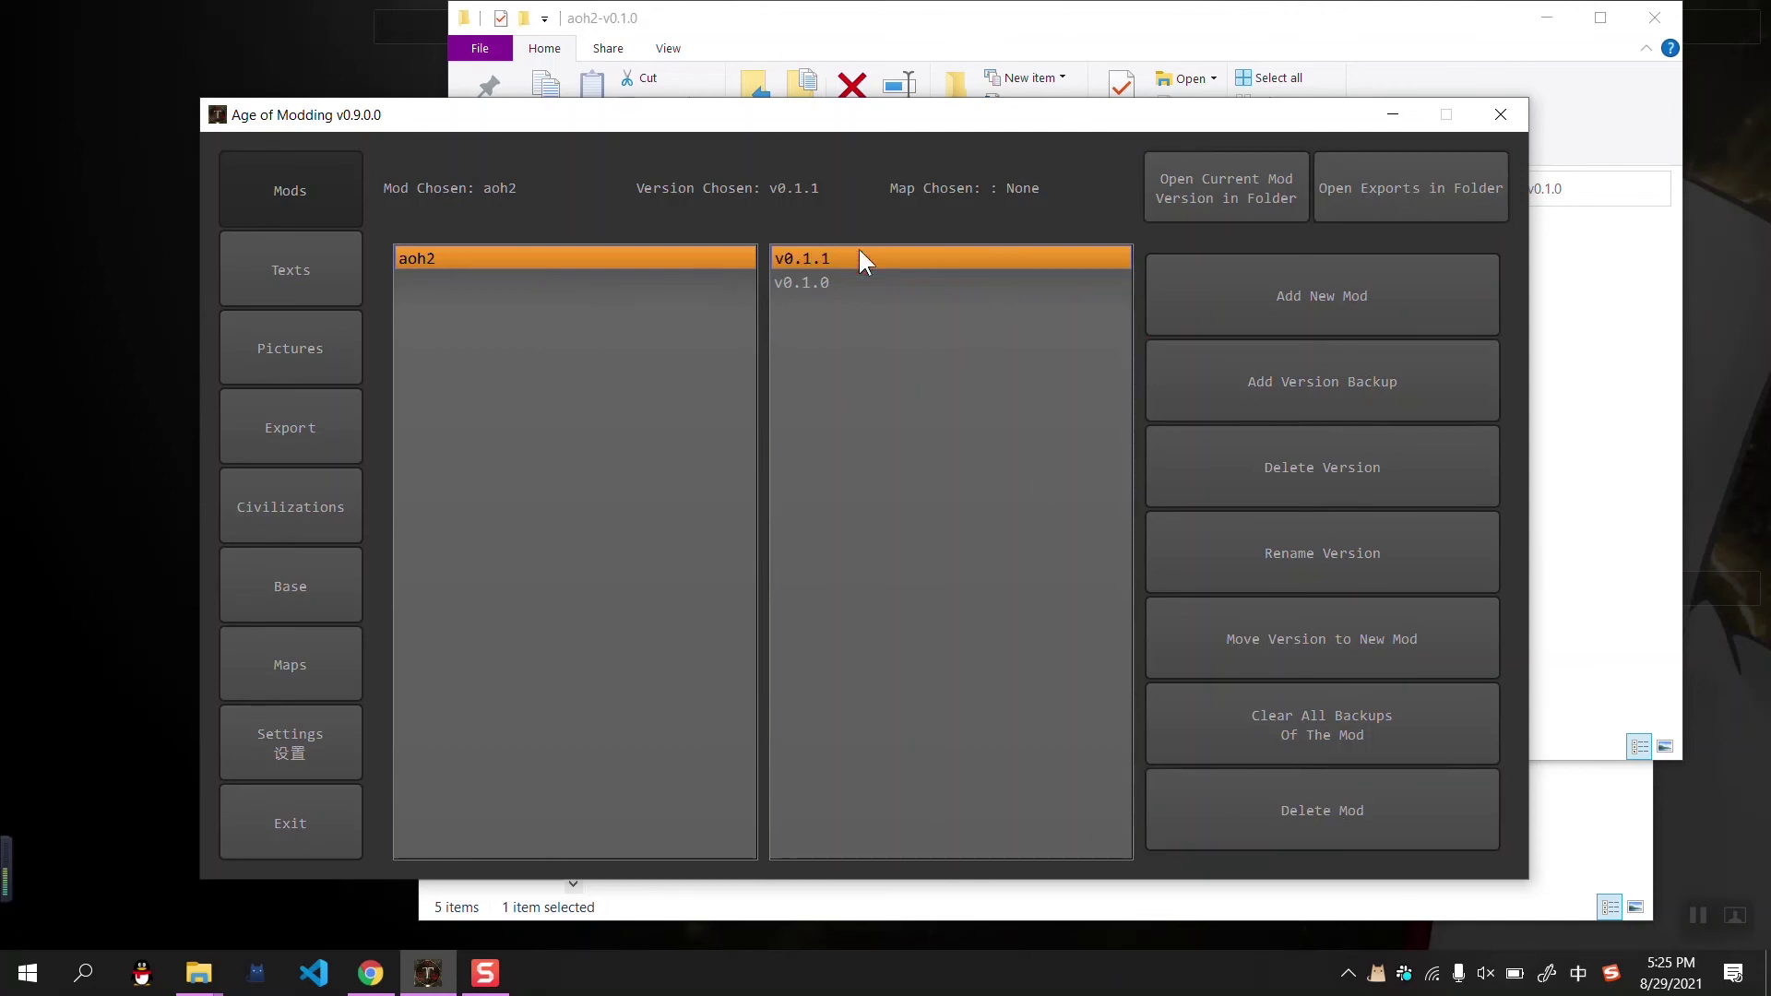
# Show the export options, open the exports folder, and arrange its window and Age of Modding so both are visible
pyautogui.click(332, 433)
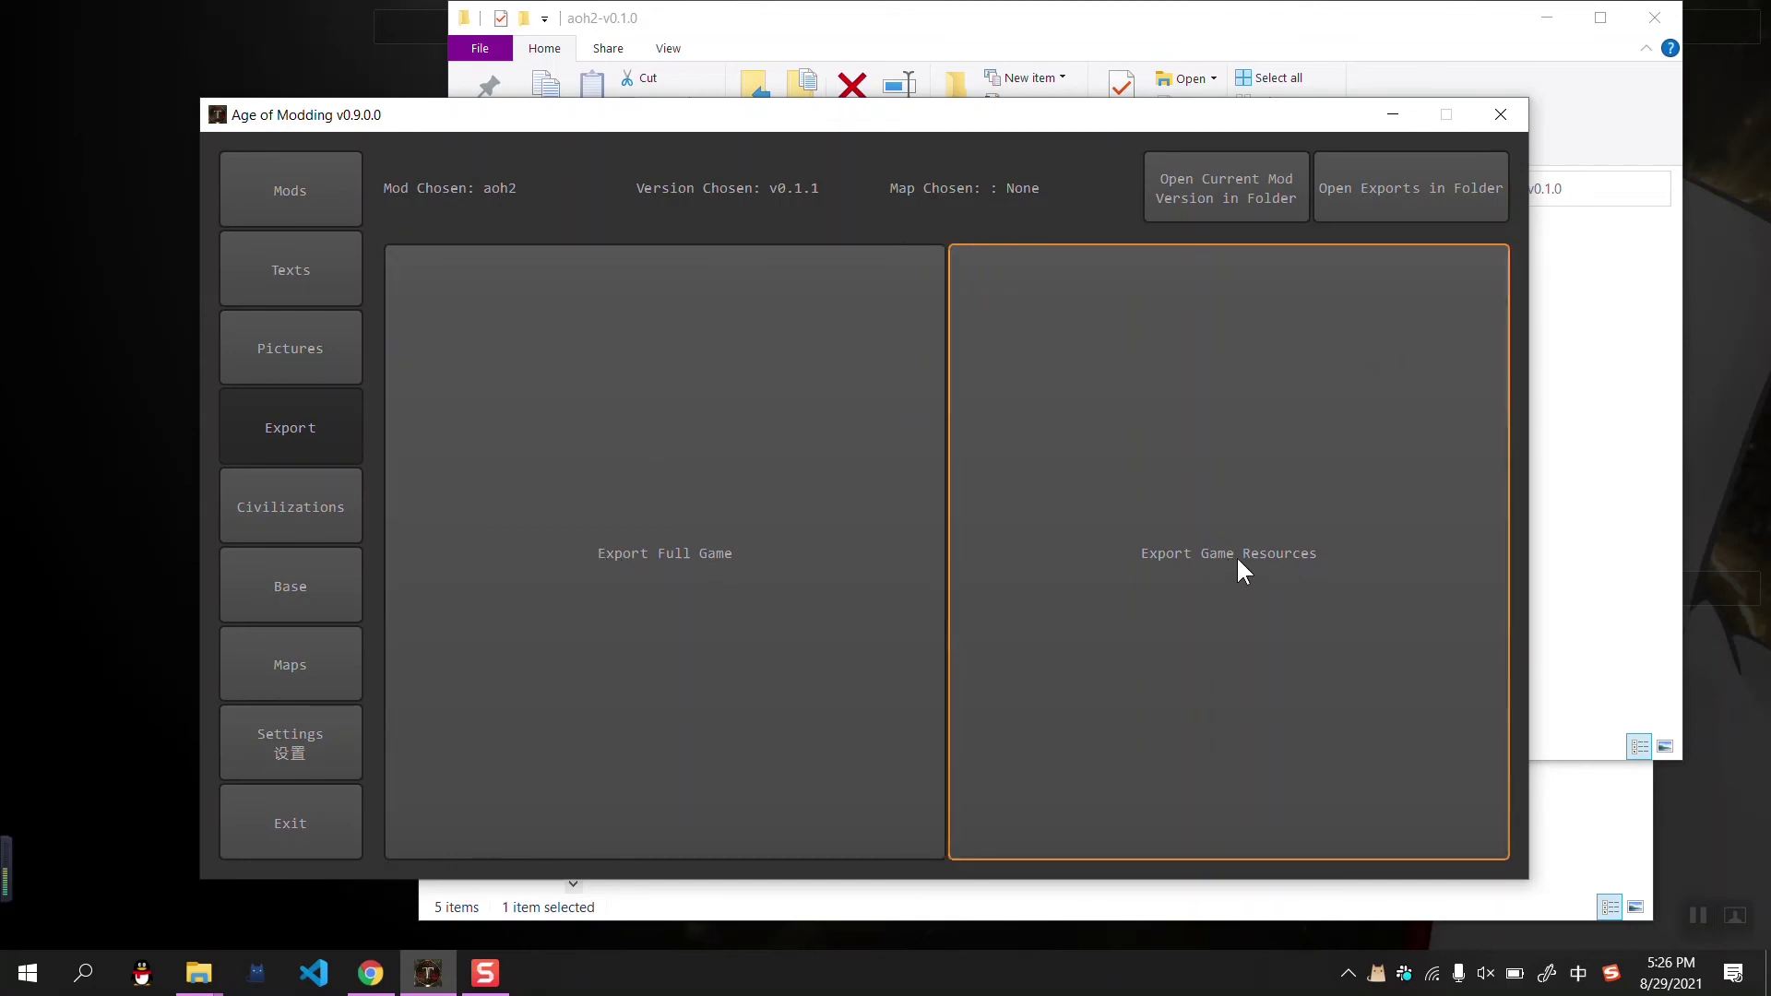
pyautogui.click(1425, 187)
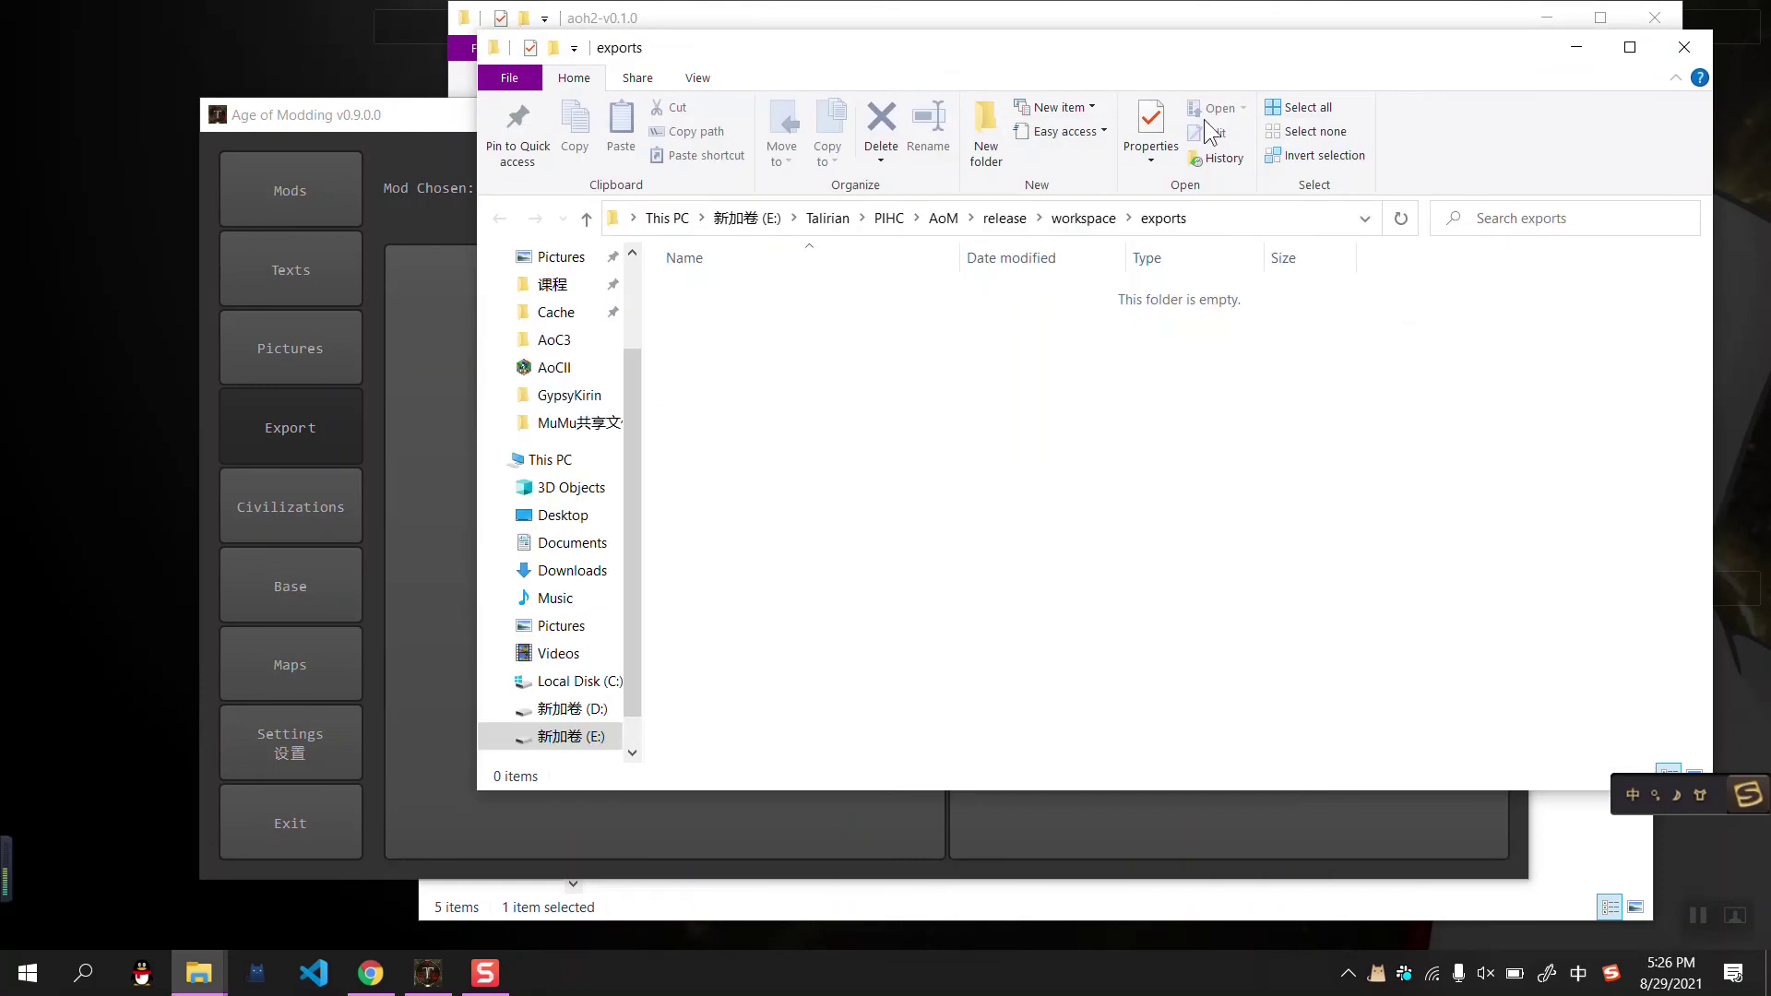
pyautogui.moveTo(1179, 45); pyautogui.dragTo(1342, 406)
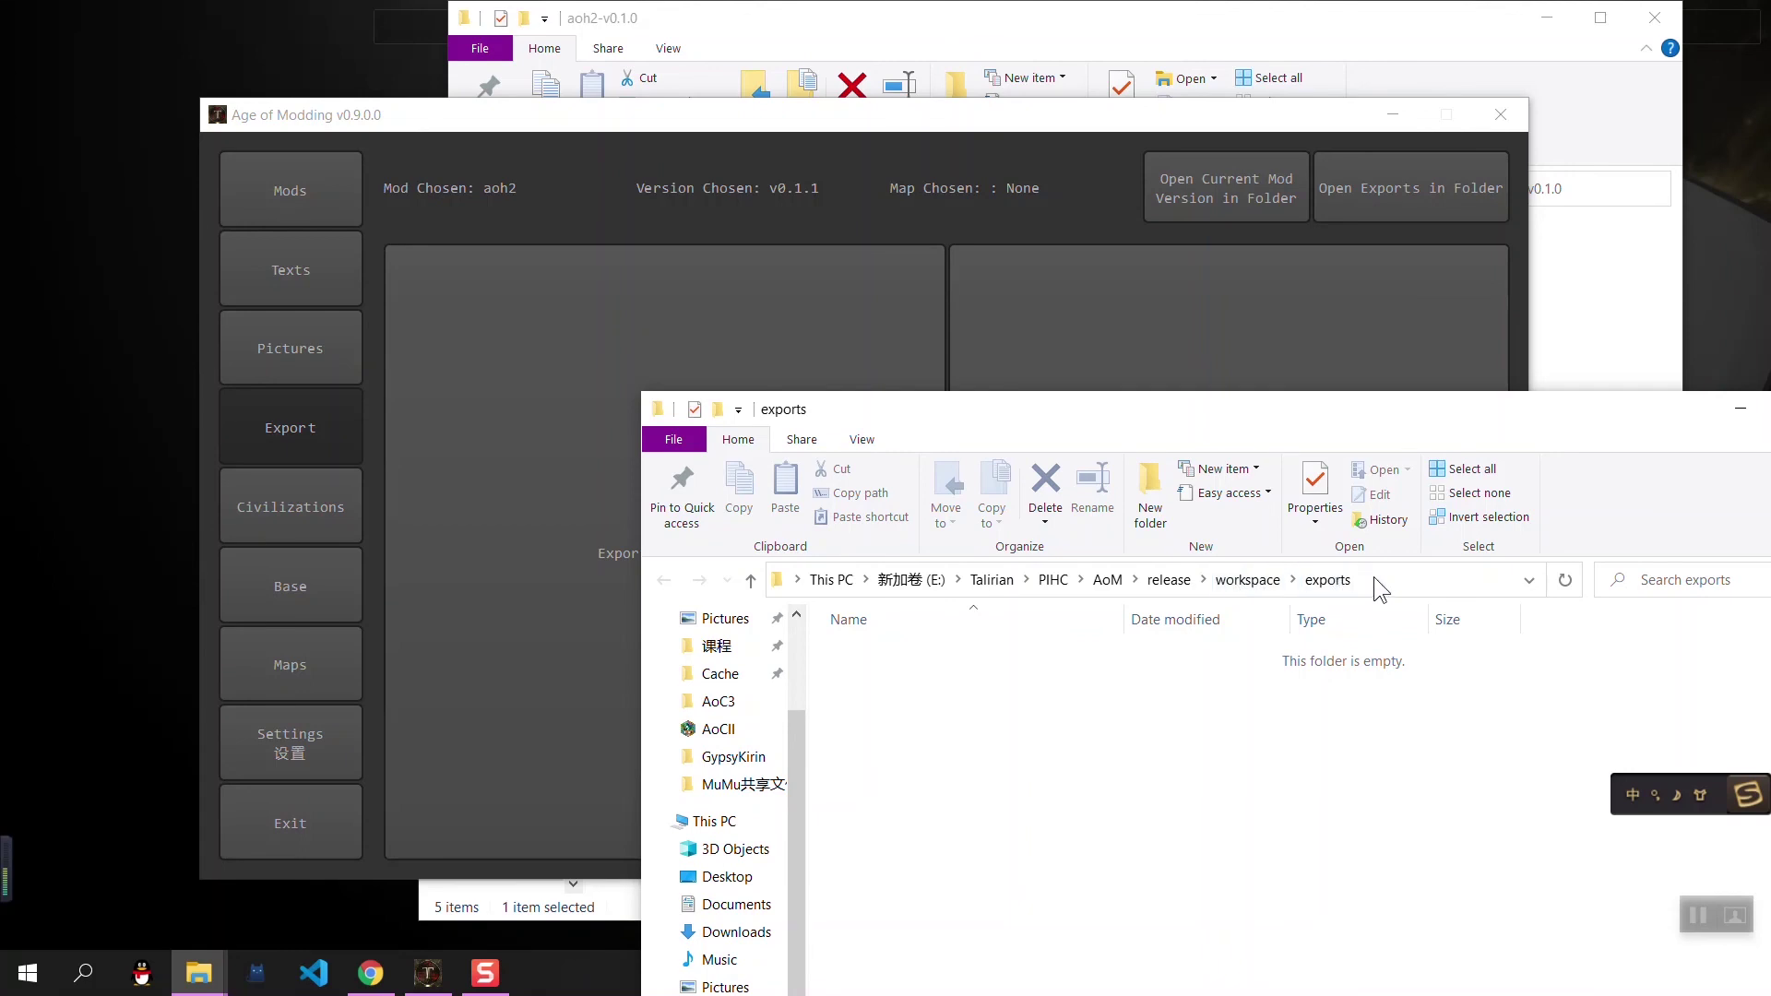
pyautogui.moveTo(991, 112); pyautogui.dragTo(848, 103)
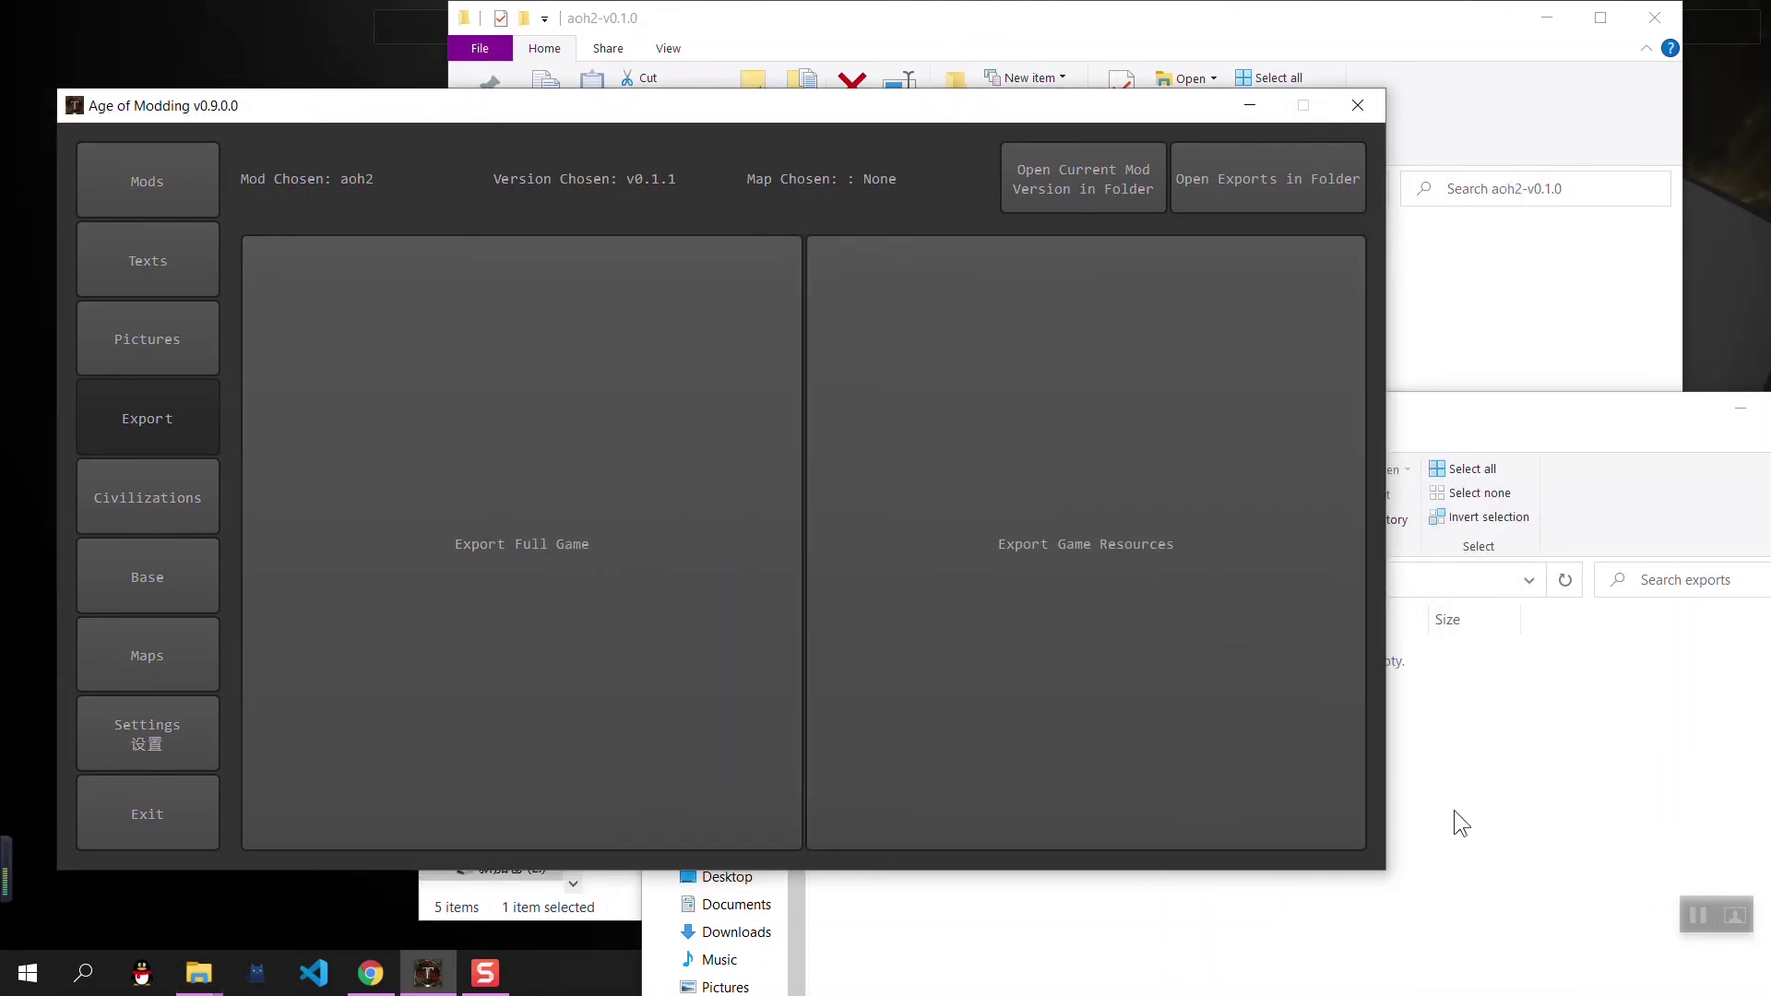
# Export the game resources of aoh2 v0.1.1 as aoh2-v0.1.1-resources.zip into the exports folder
pyautogui.click(834, 149)
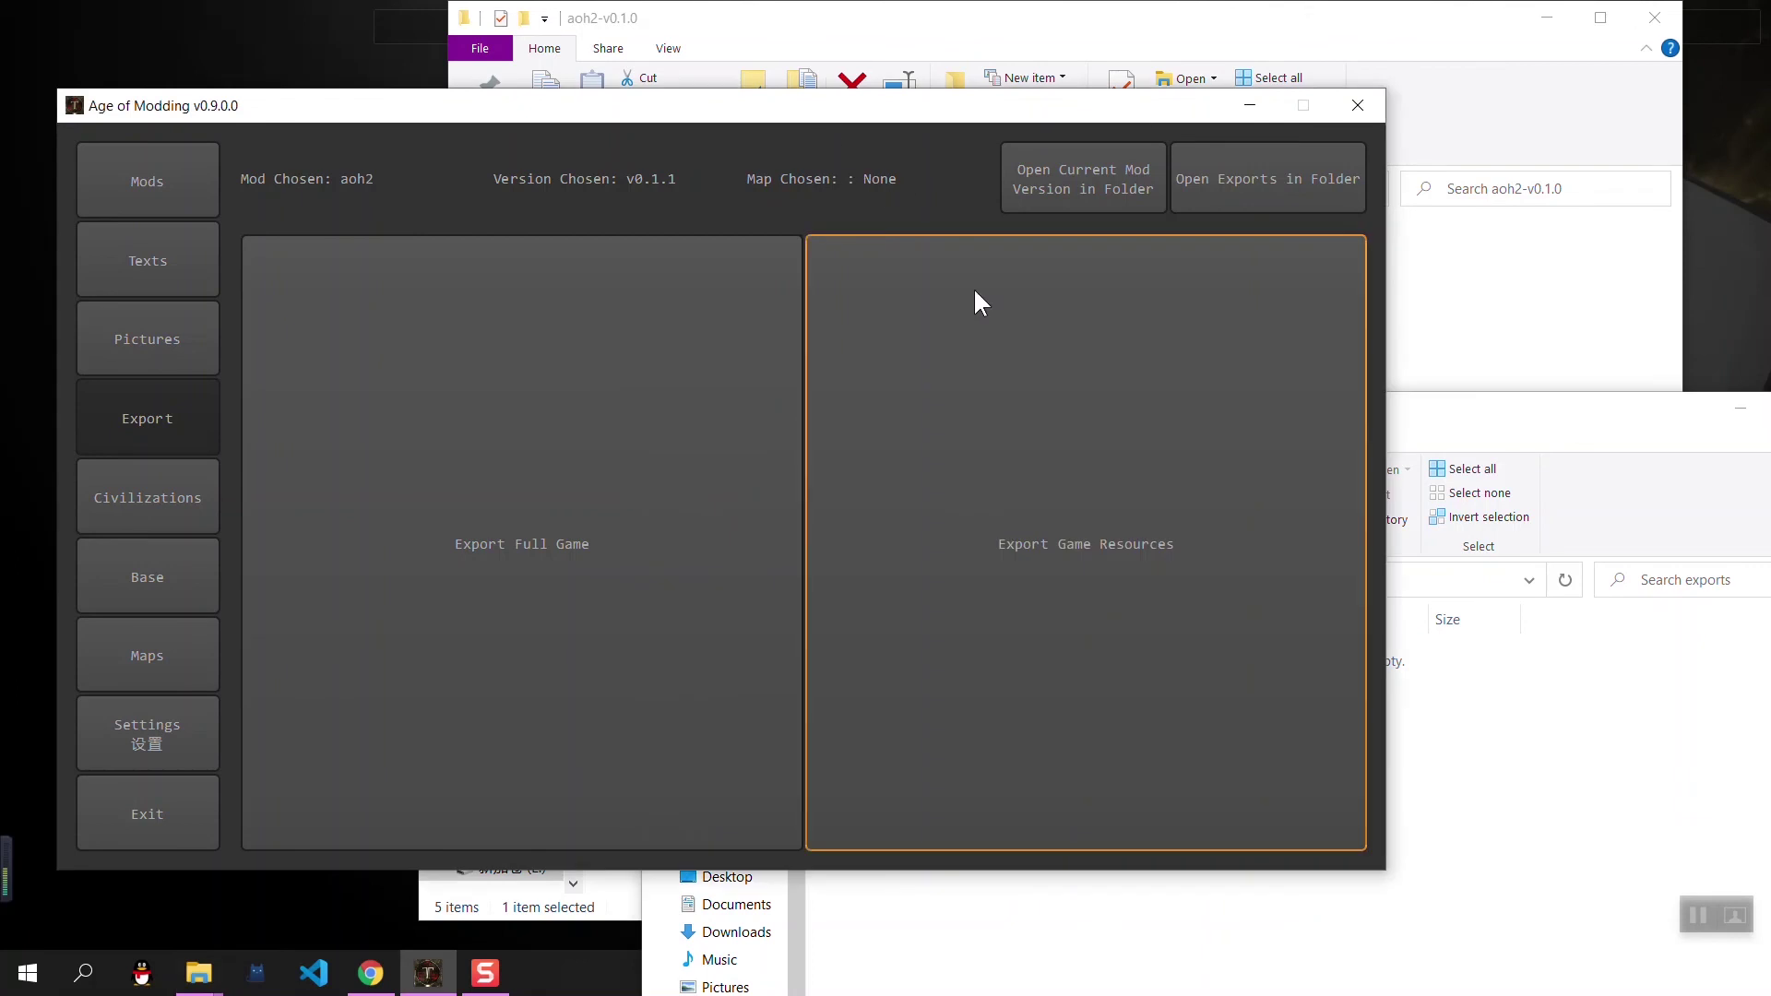
pyautogui.click(1087, 555)
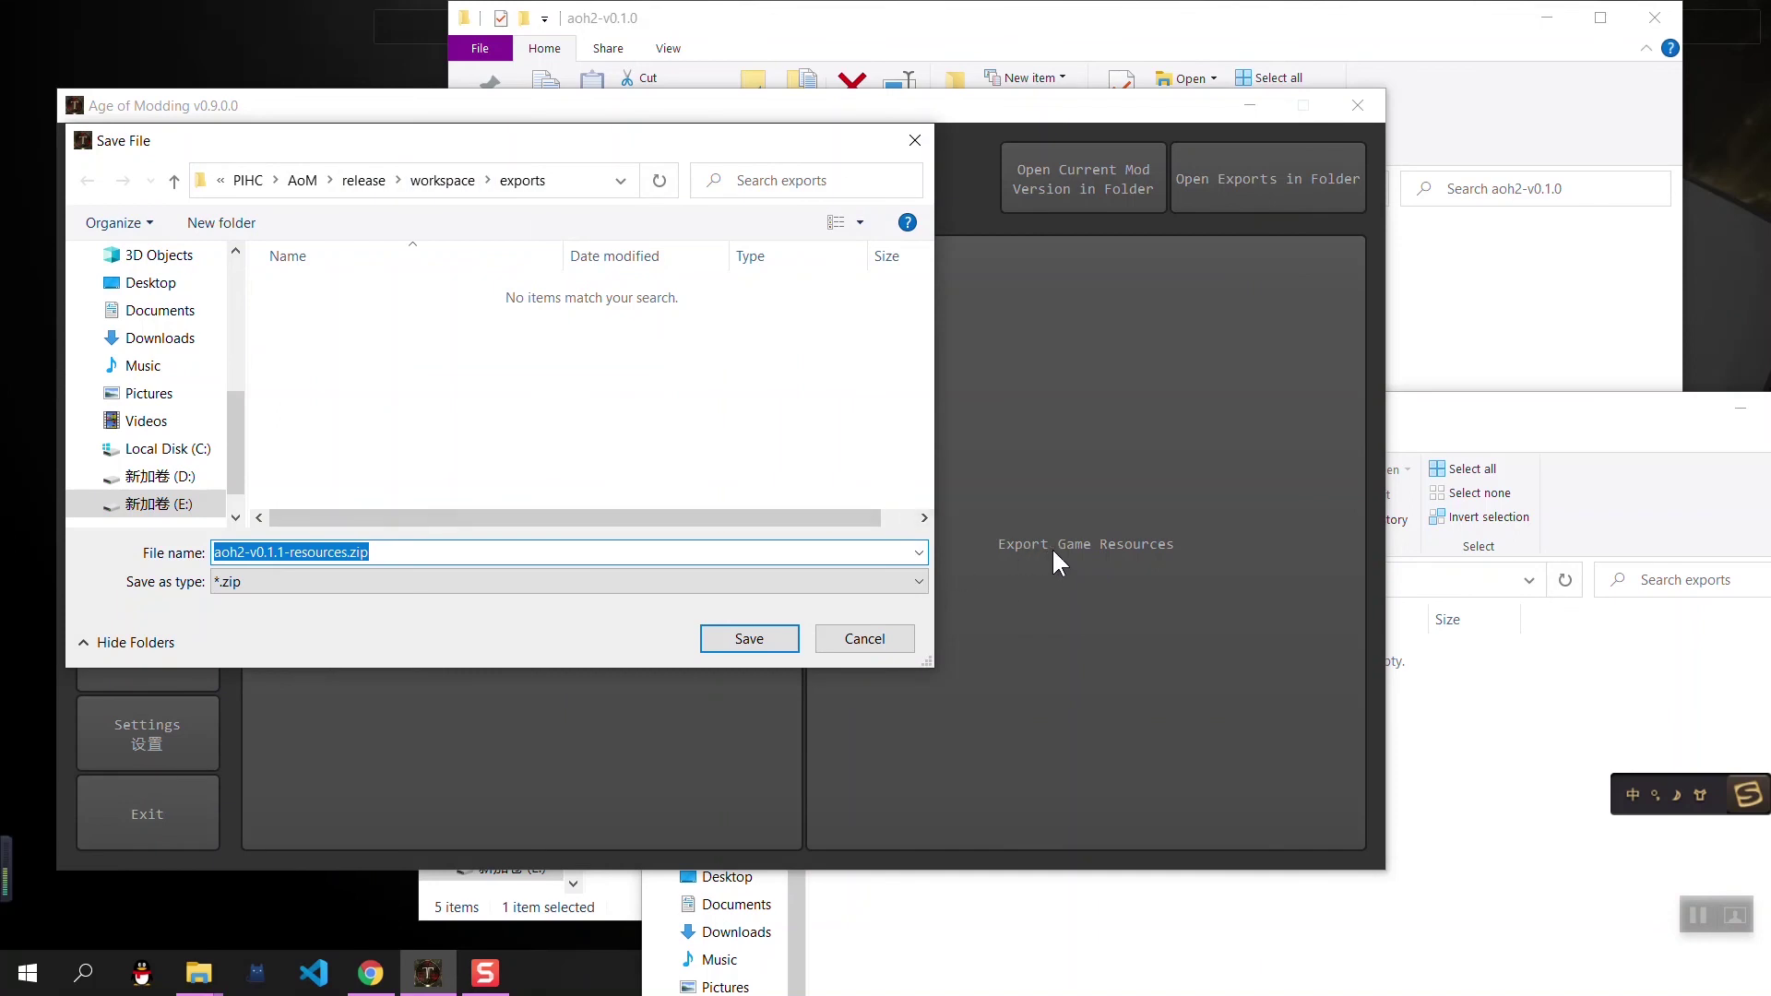
pyautogui.moveTo(681, 138); pyautogui.dragTo(895, 342)
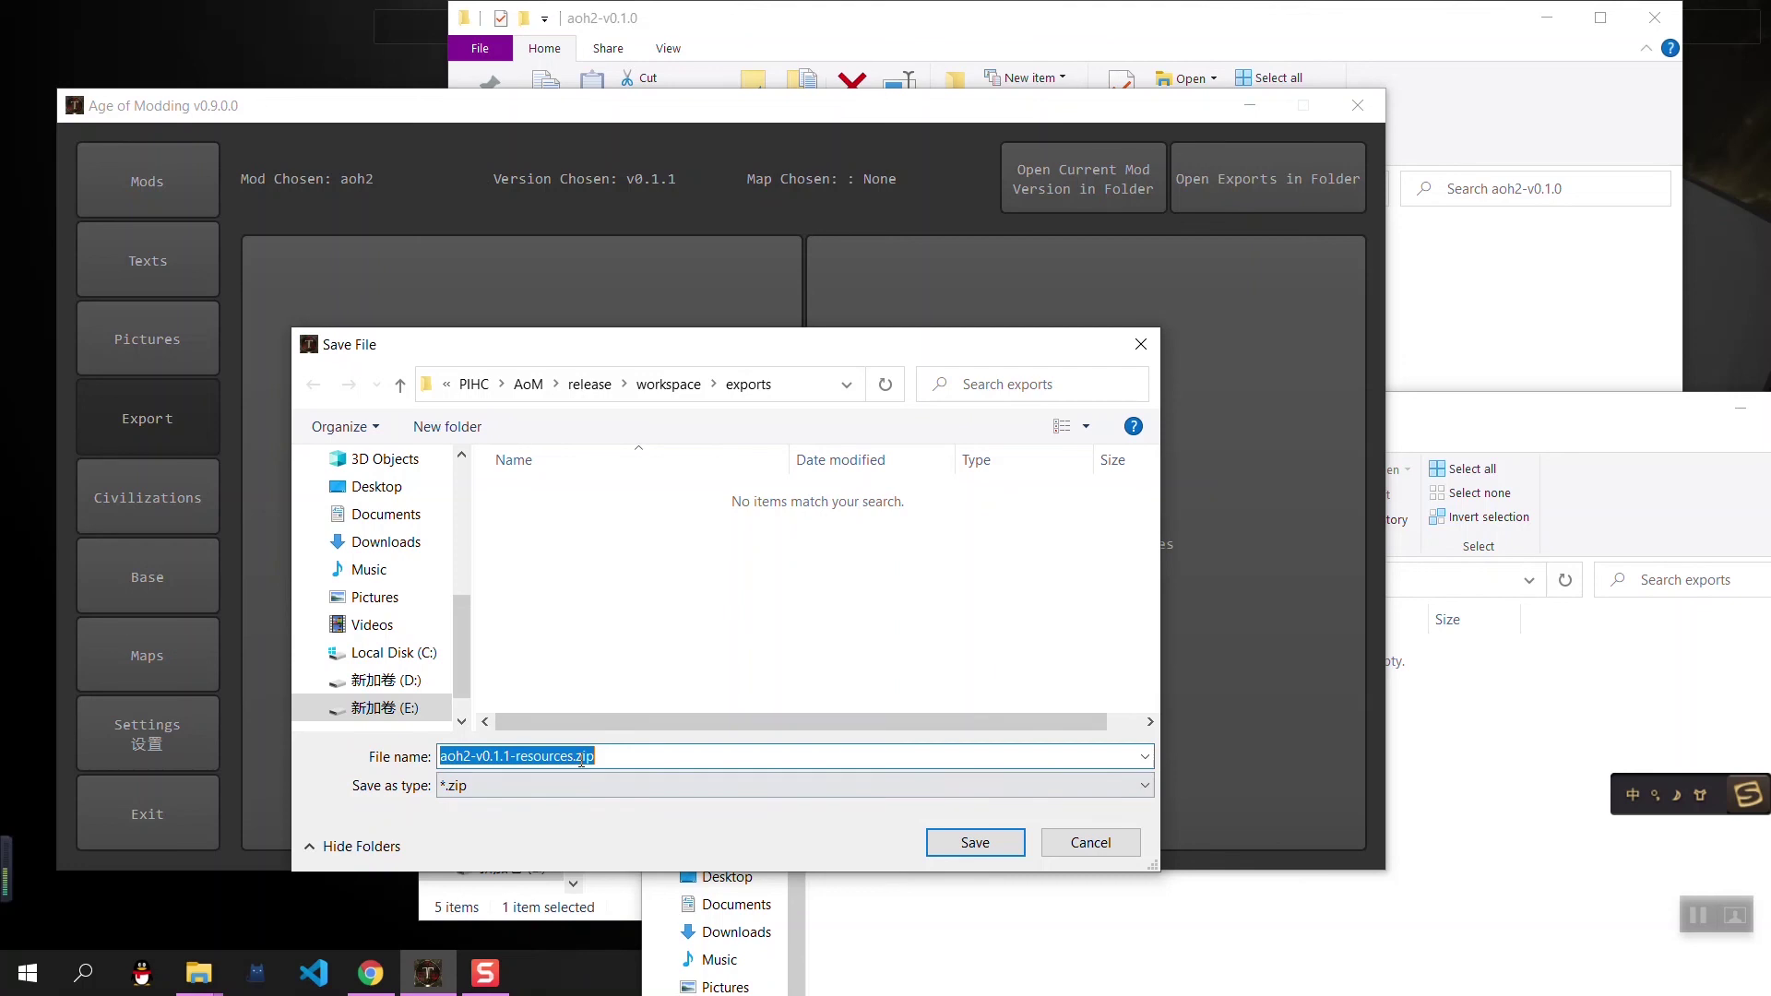
pyautogui.click(976, 844)
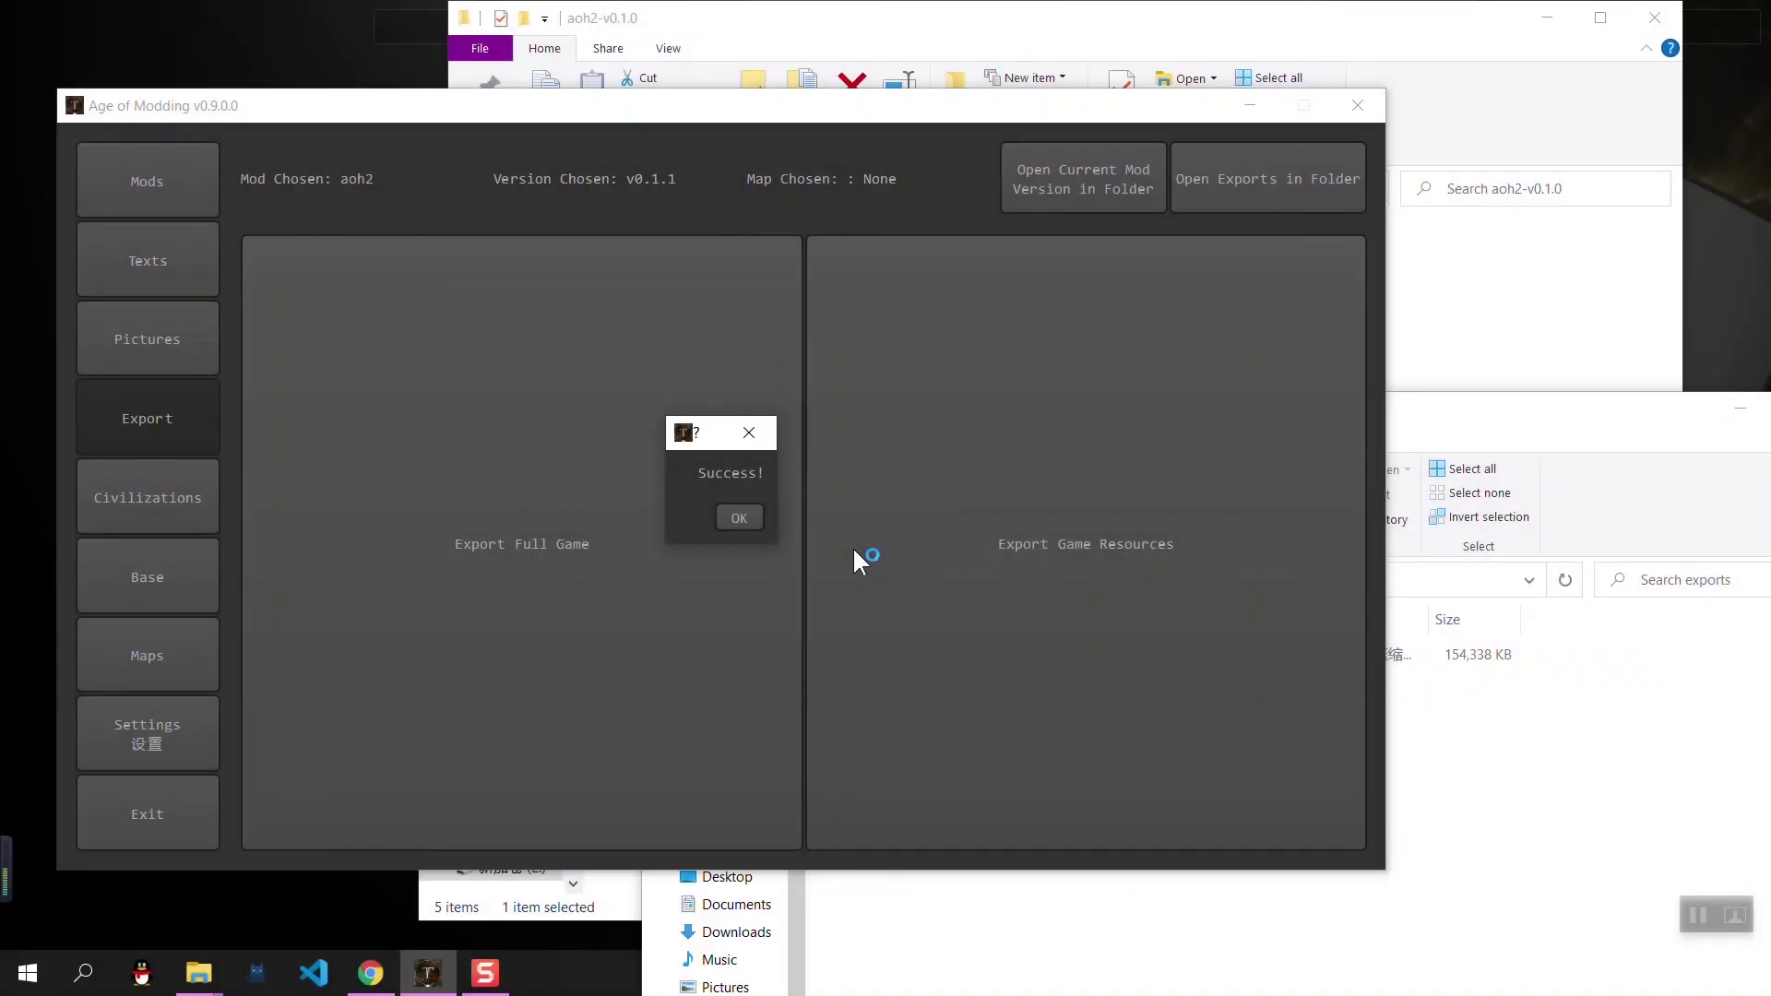
pyautogui.click(770, 518)
# Switch to the exports folder, open aoh2-v0.1.1-resources.zip in WinRAR to examine its contents, close the archive, and return to Age of Modding
pyautogui.click(1430, 675)
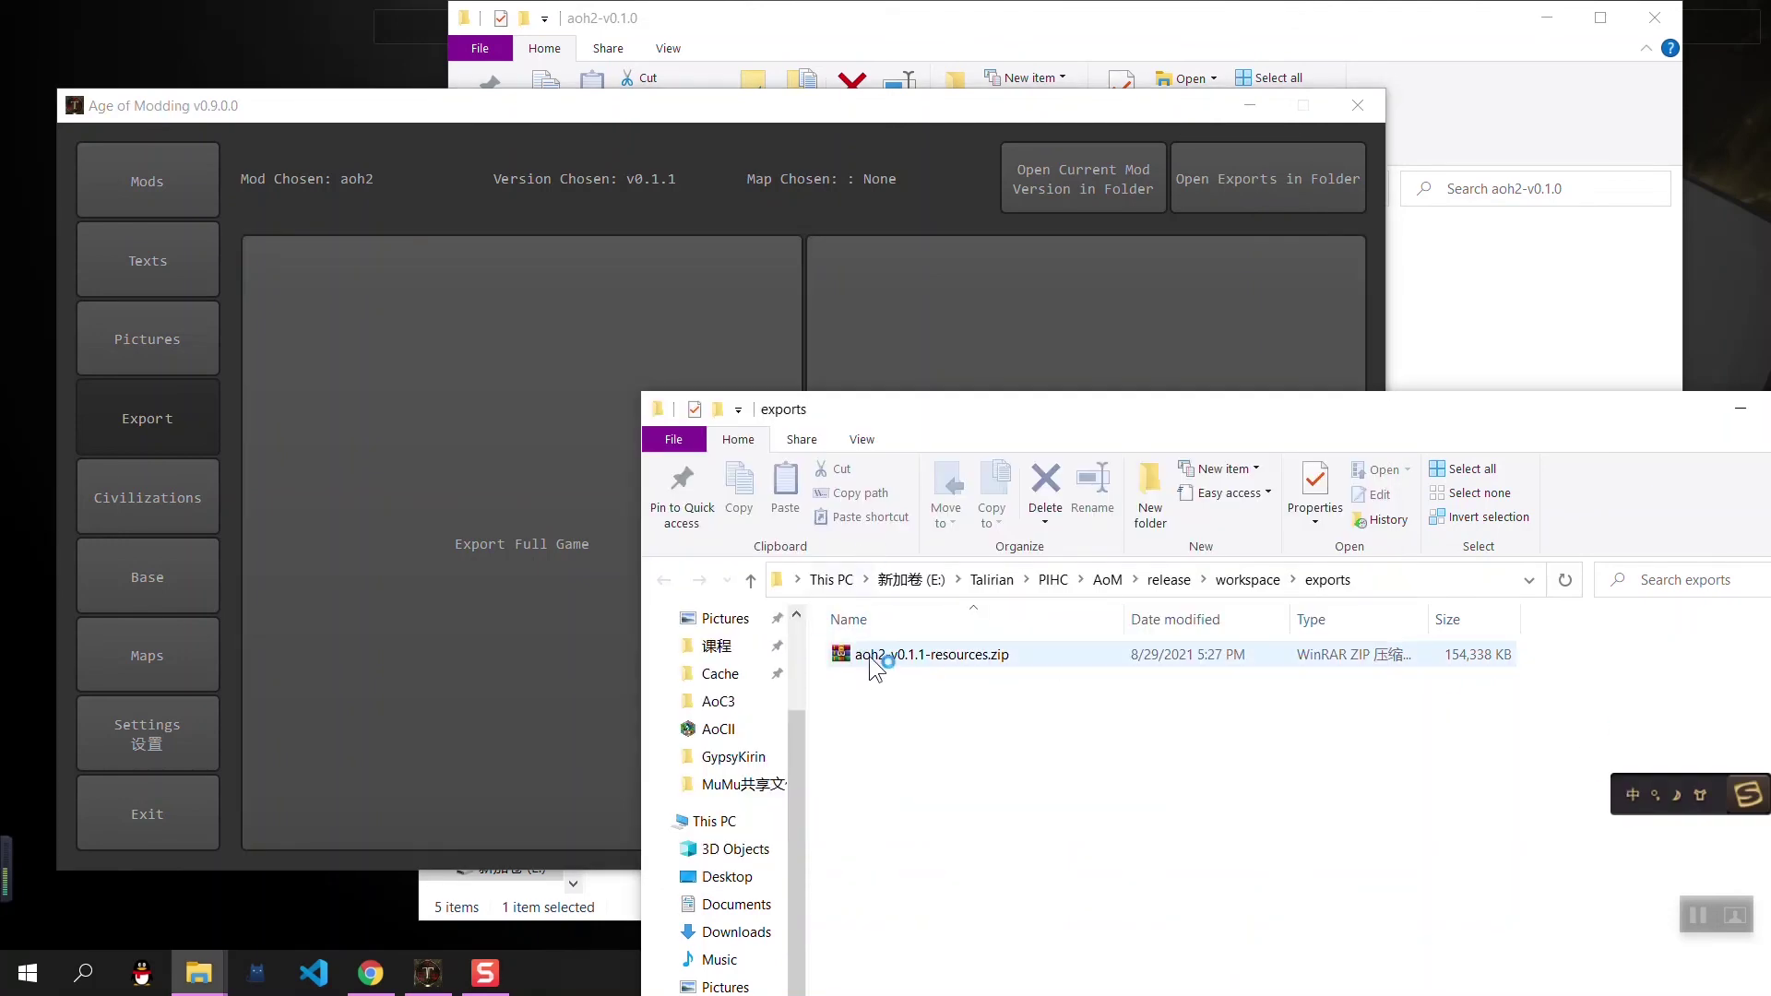
pyautogui.click(946, 660)
pyautogui.doubleClick(948, 657)
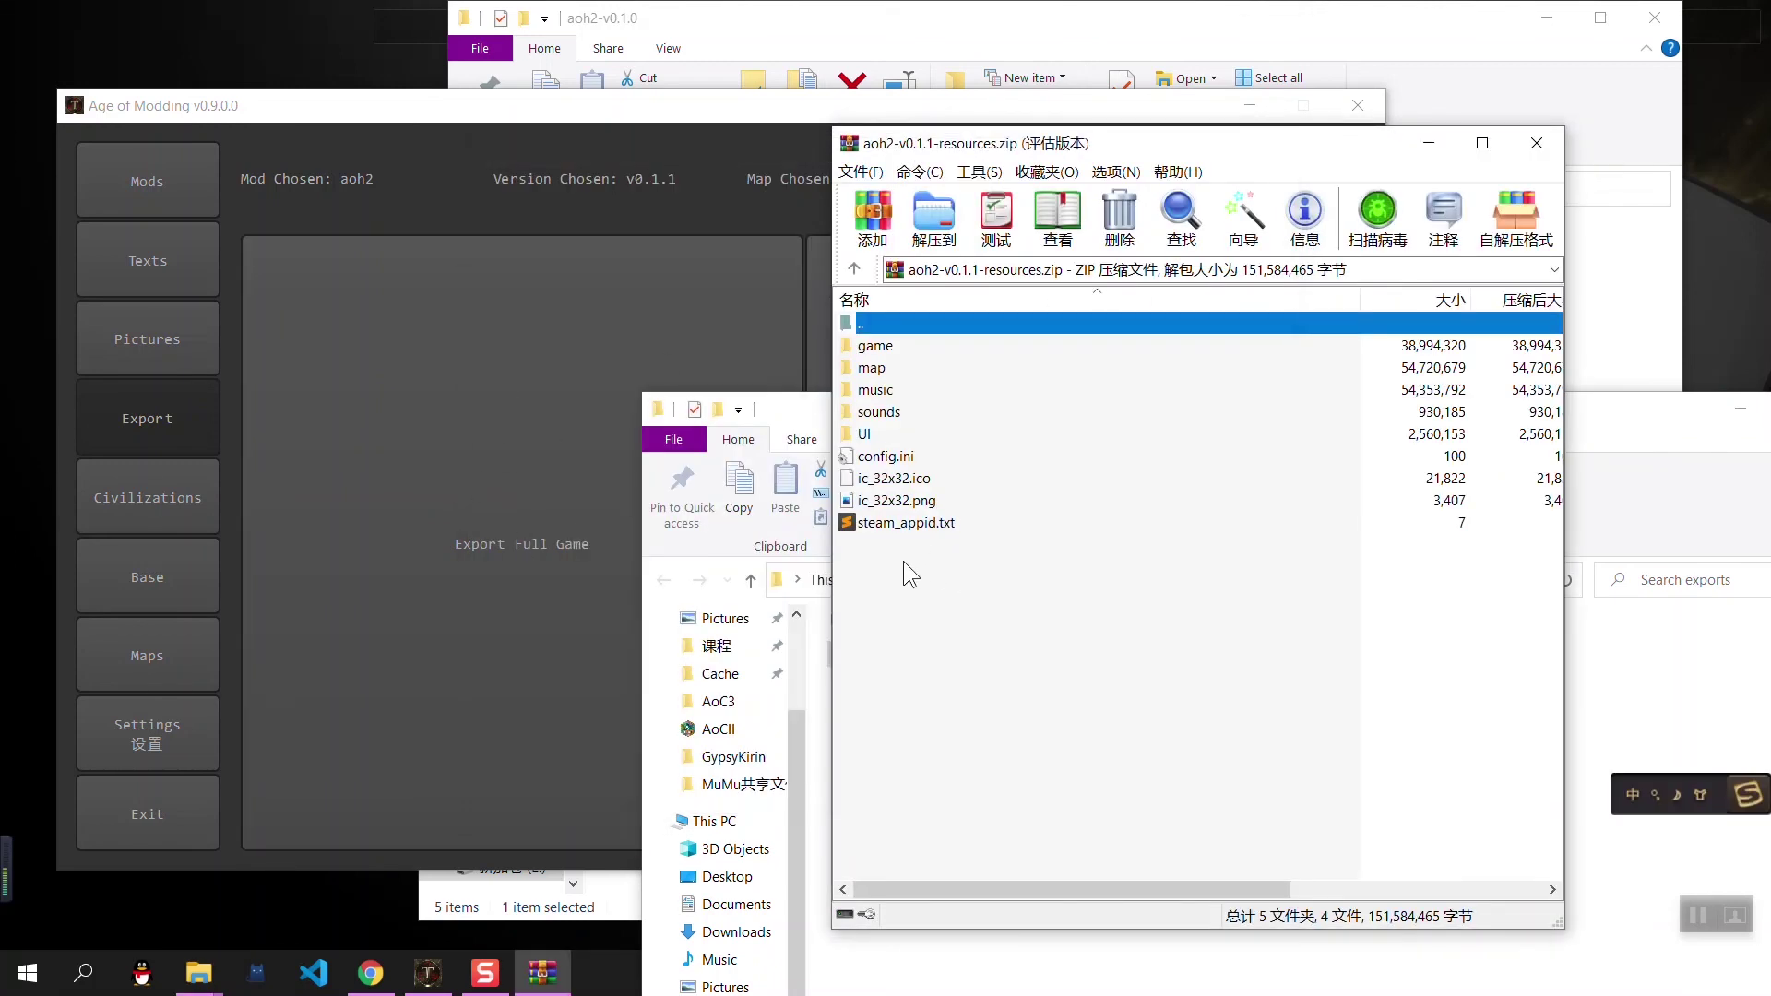
pyautogui.moveTo(906, 551); pyautogui.dragTo(912, 348)
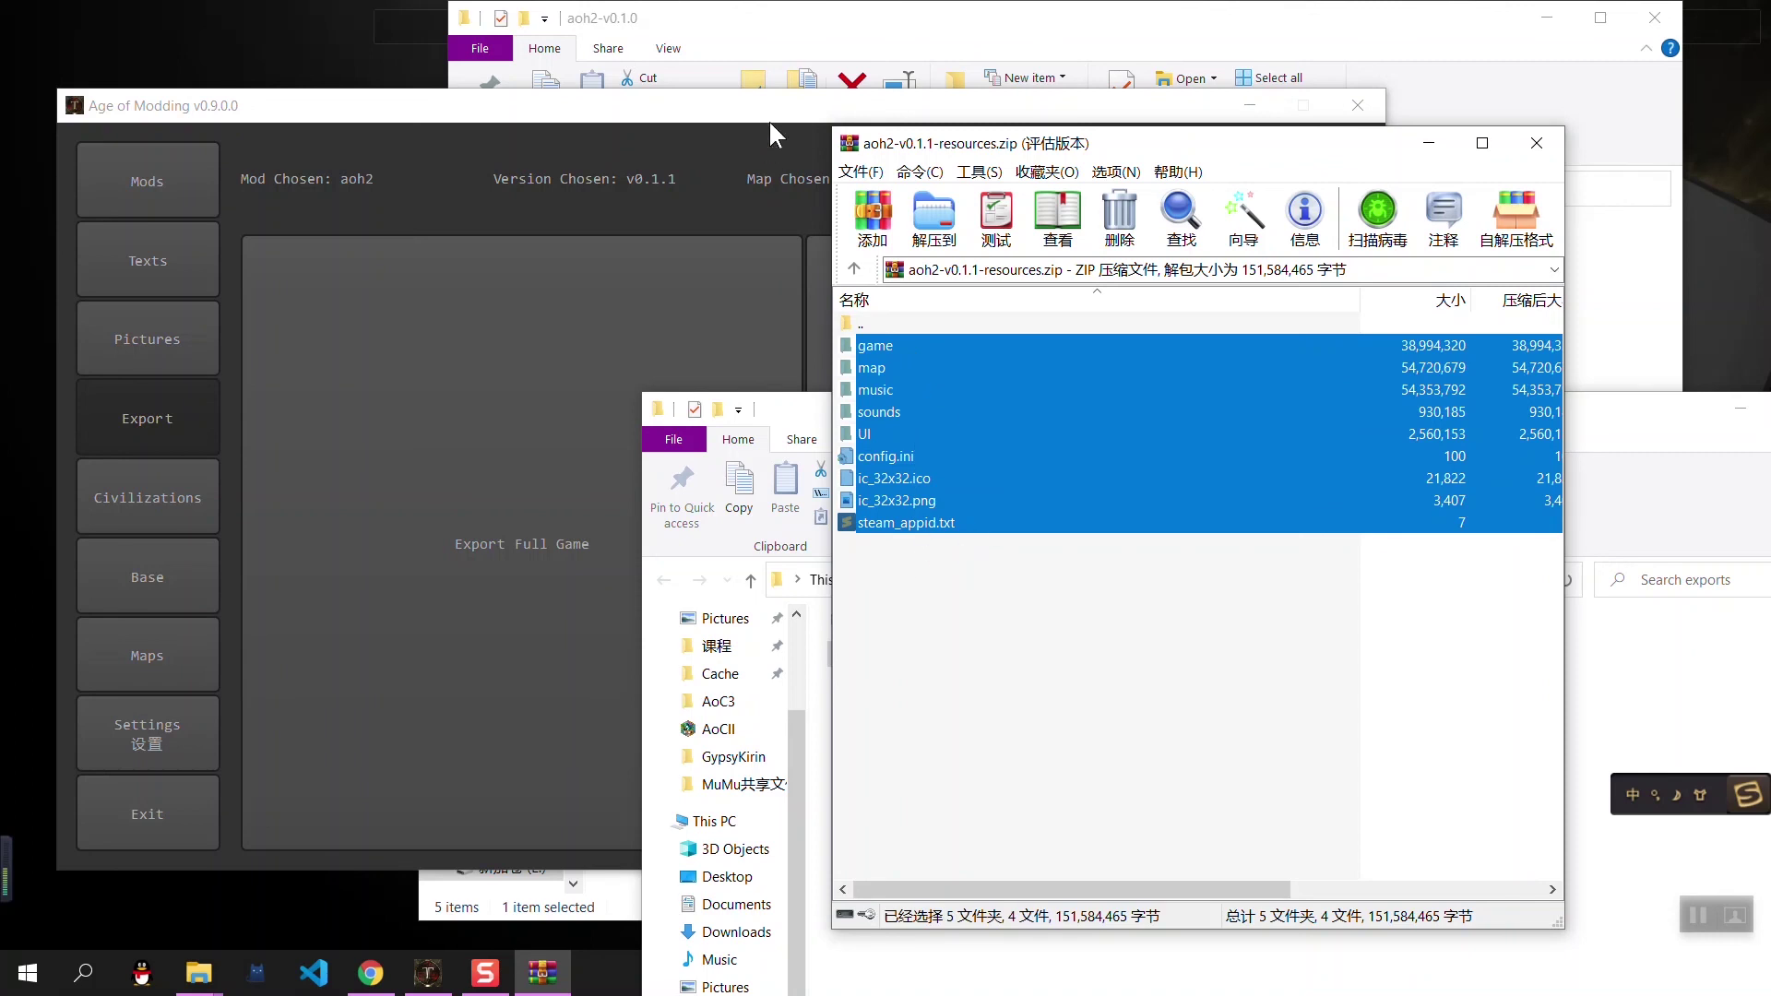
pyautogui.moveTo(978, 143); pyautogui.dragTo(1065, 167)
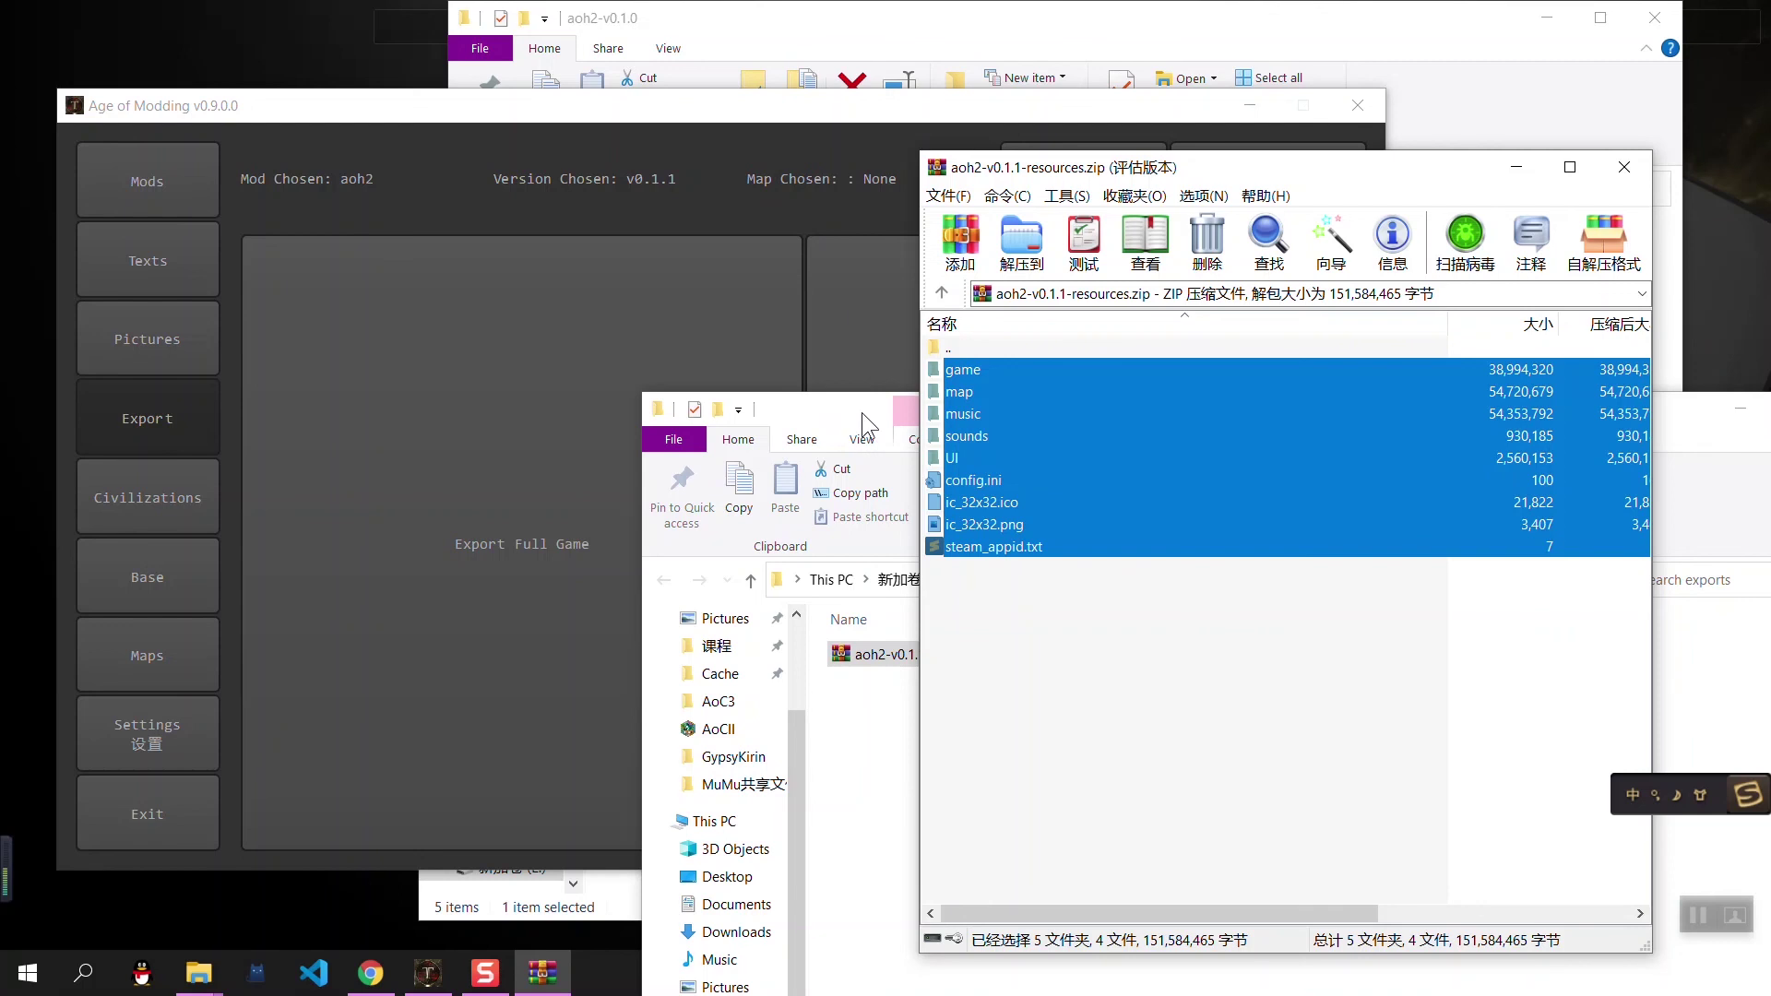
pyautogui.click(1004, 594)
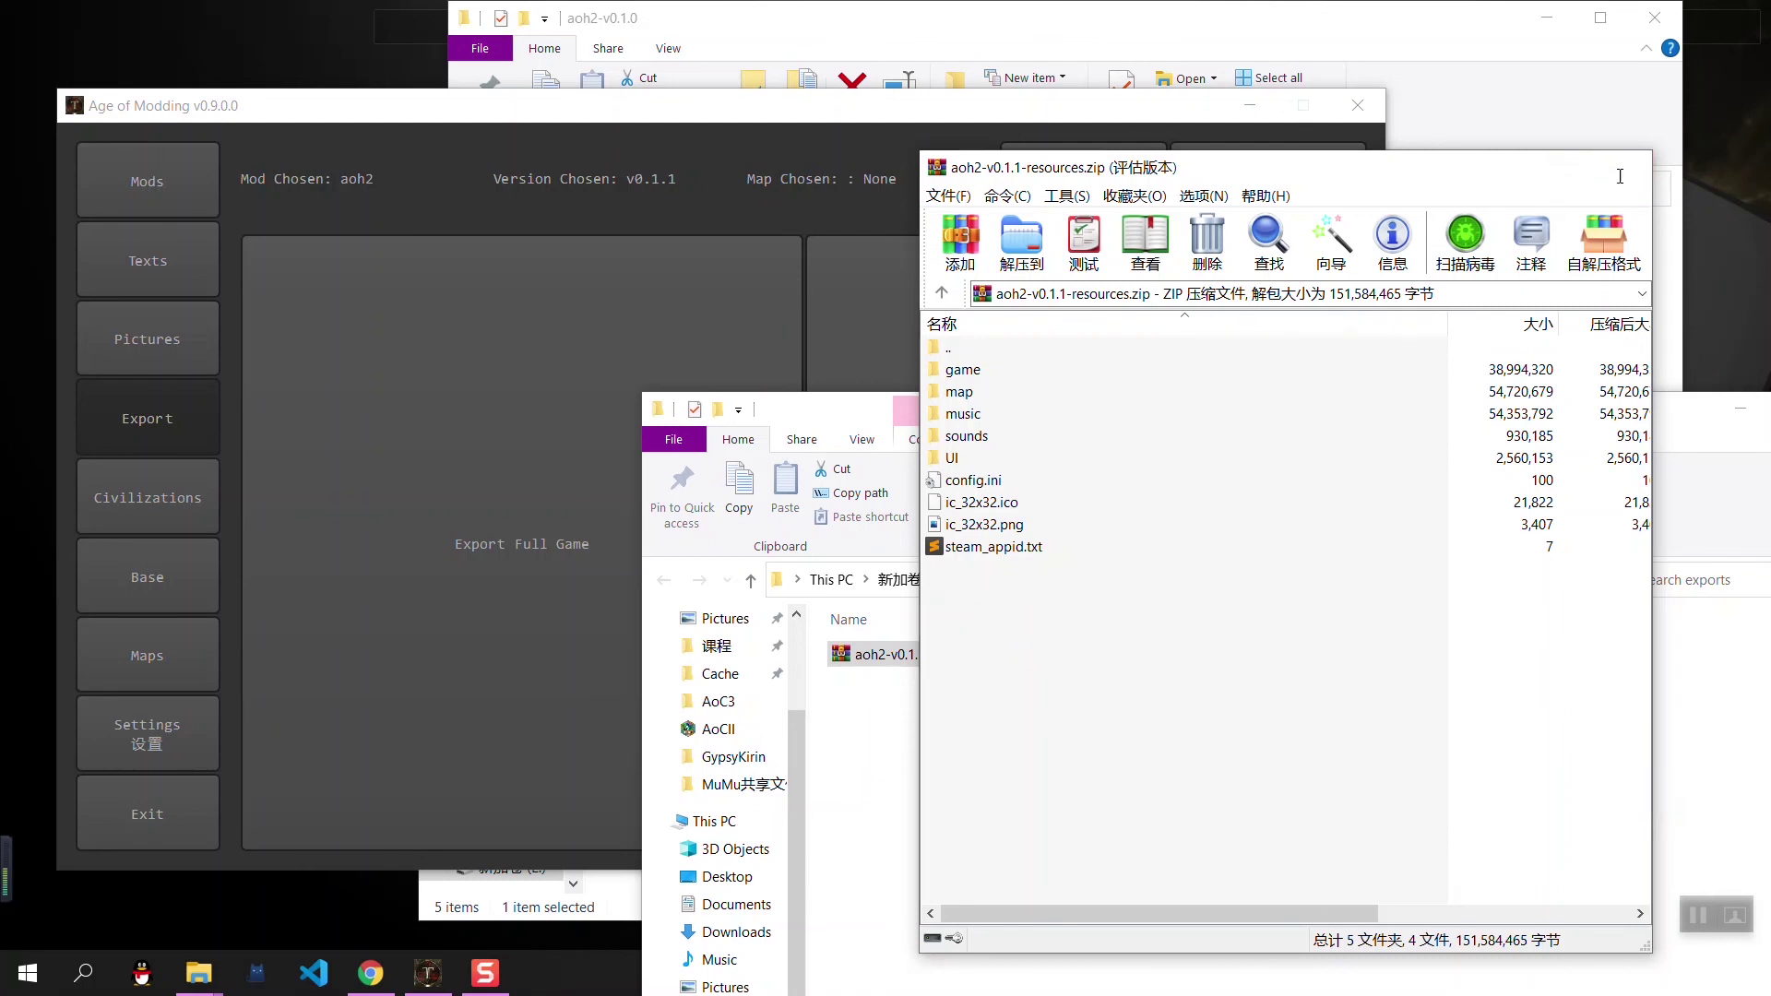
pyautogui.click(1622, 171)
pyautogui.click(789, 190)
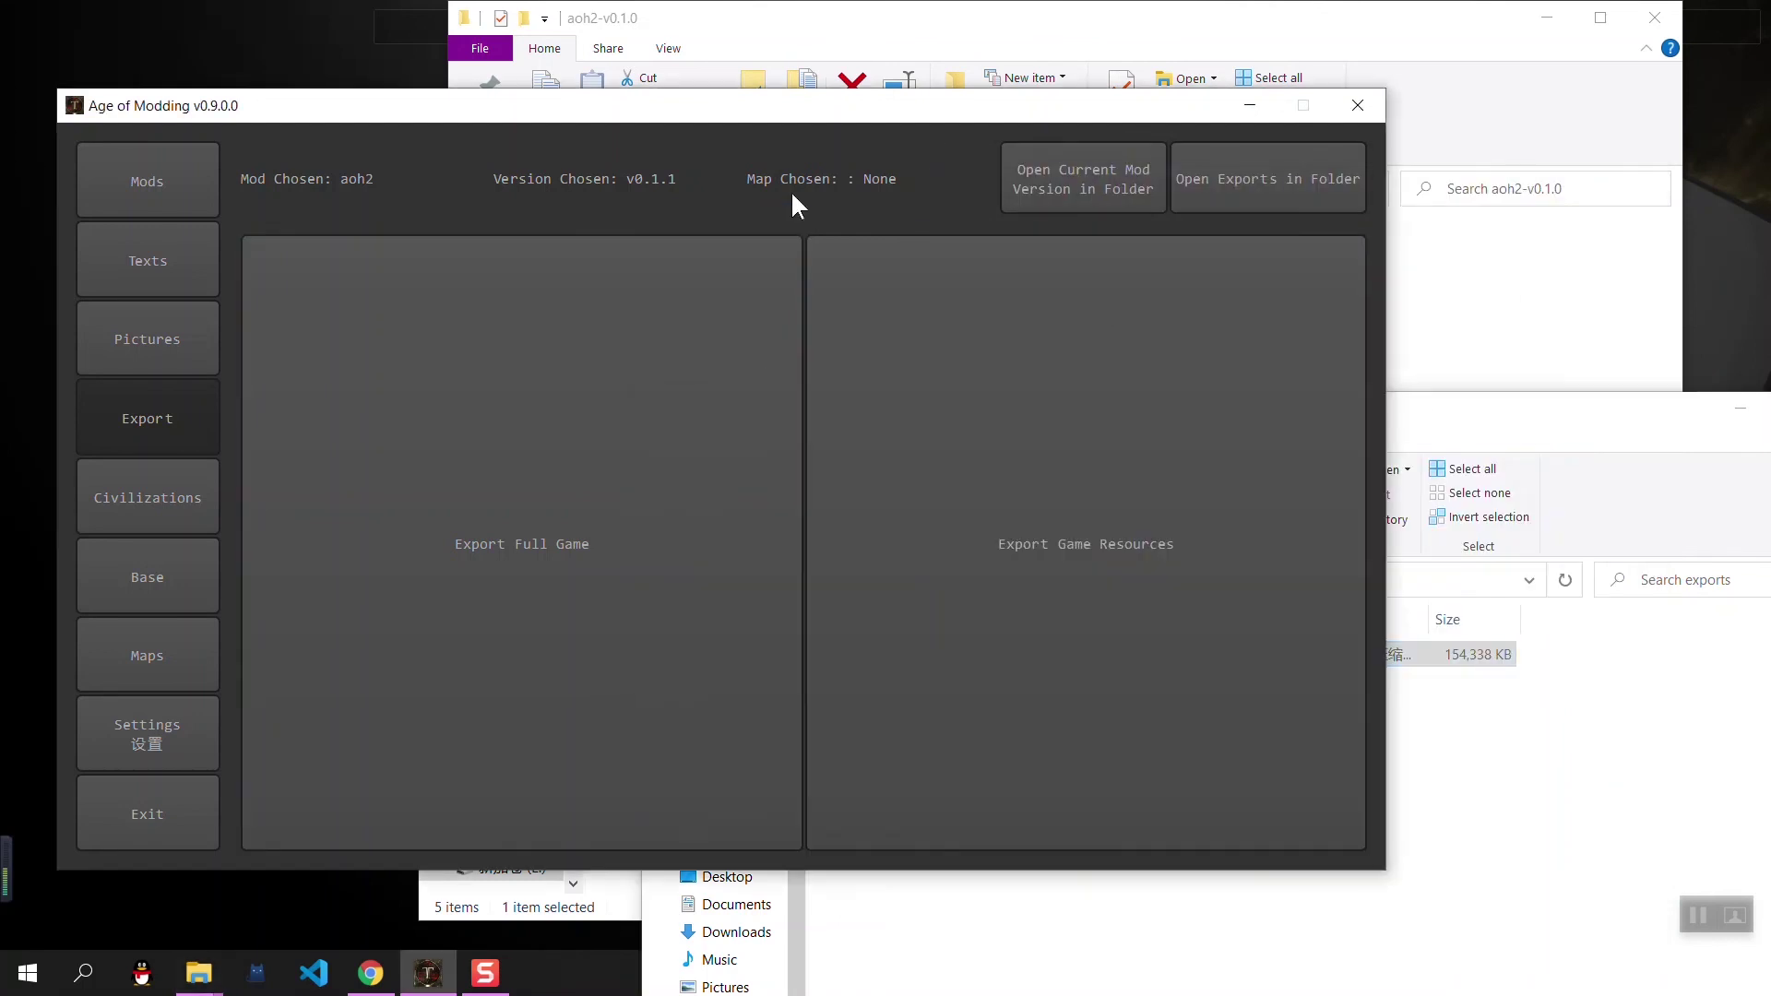